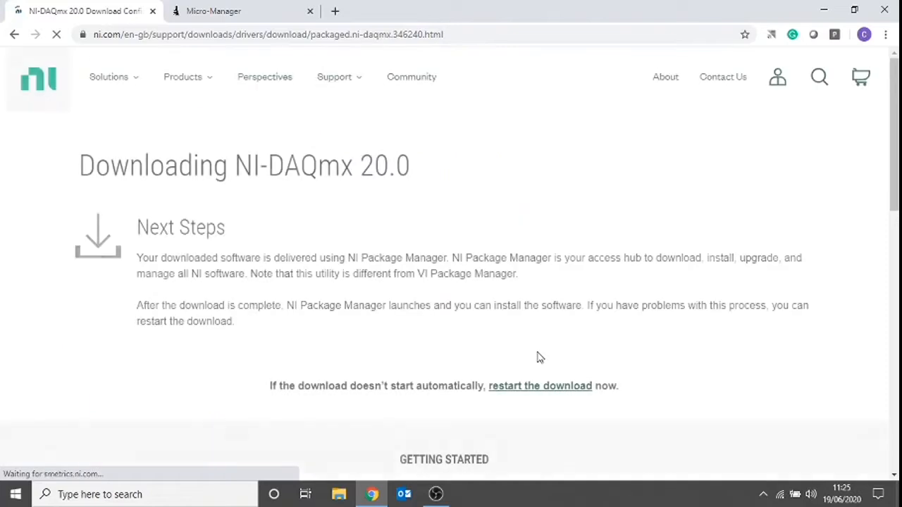
# Run the downloaded NI-DAQmx 20.0 installer
pyautogui.scroll(-1, 538, 357)
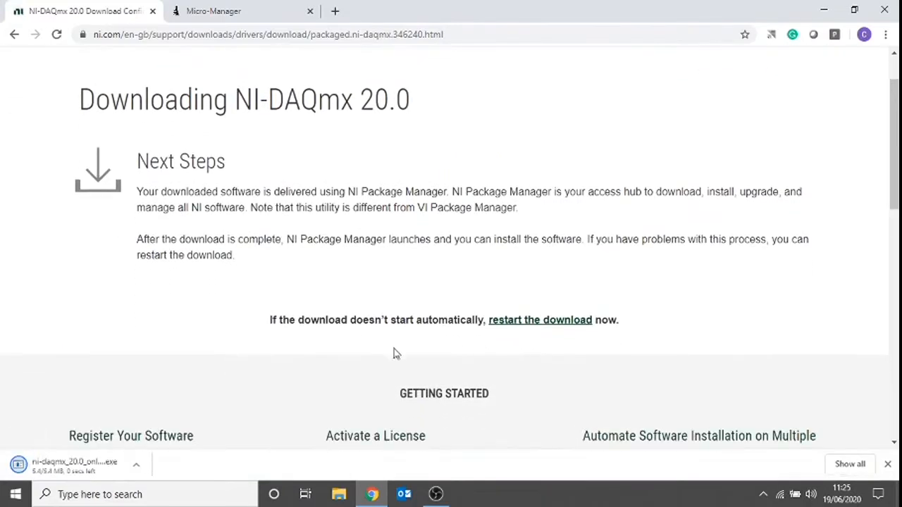
pyautogui.click(102, 466)
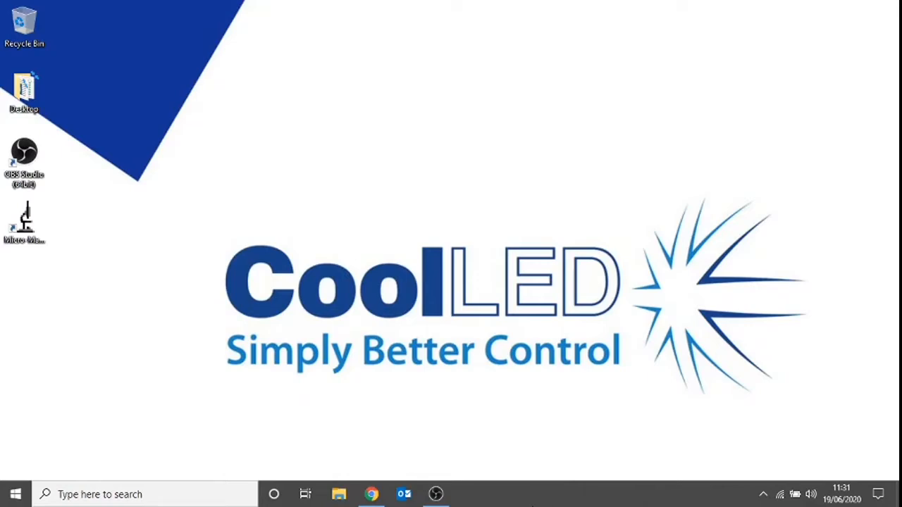
# Download the 64-bit Windows nightly build of Micro-Manager 1.4, MMSetup_64bit_1.4.23_20200618.exe, from the Micro-Manager website
pyautogui.click(379, 497)
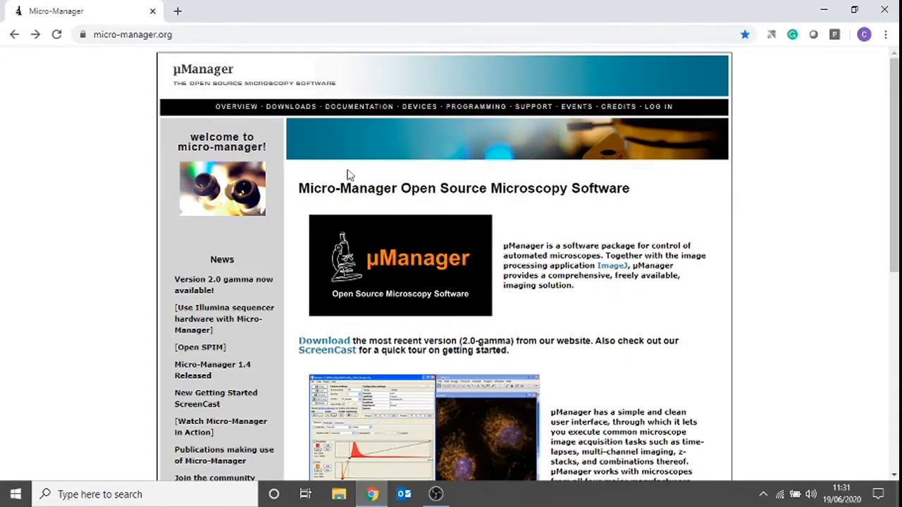
pyautogui.click(291, 110)
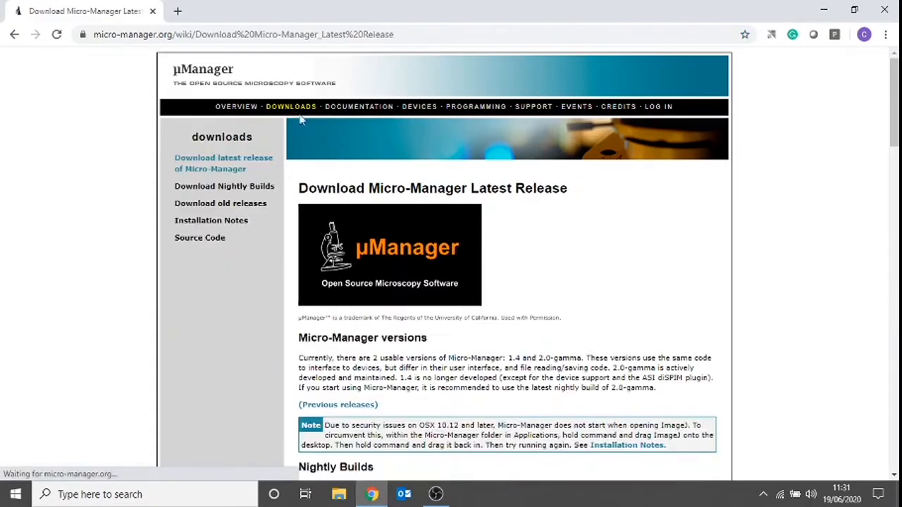
pyautogui.scroll(-1, 356, 260)
pyautogui.scroll(-3, 356, 261)
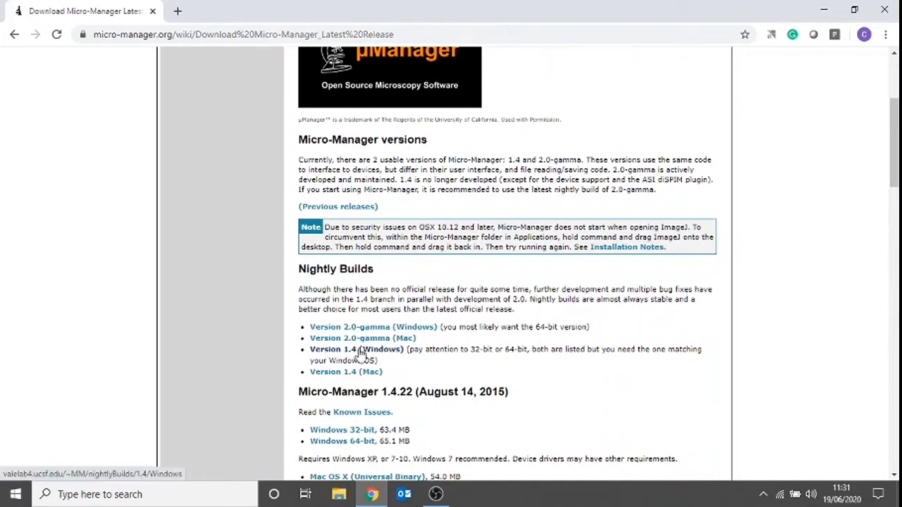
pyautogui.click(360, 352)
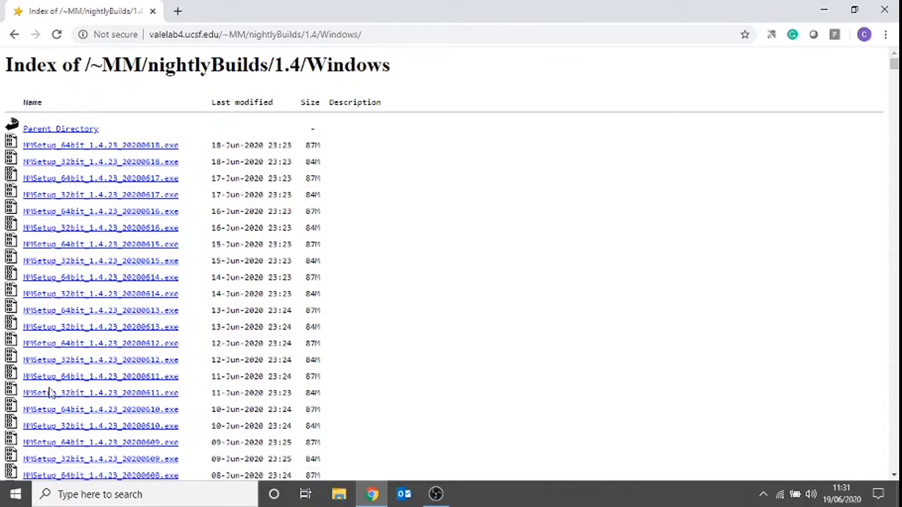
pyautogui.click(105, 146)
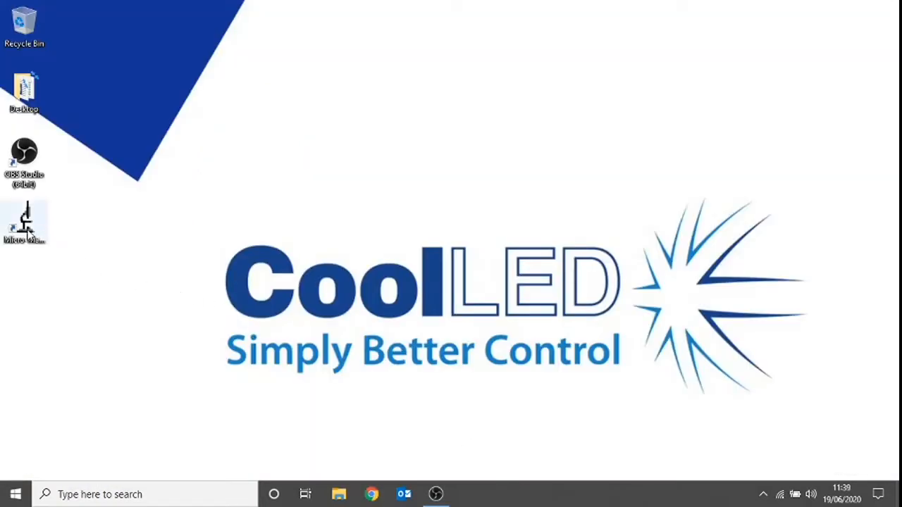
# Launch Micro-Manager 1.4 with the MMConfig_demo.cfg startup configuration
pyautogui.click(28, 229)
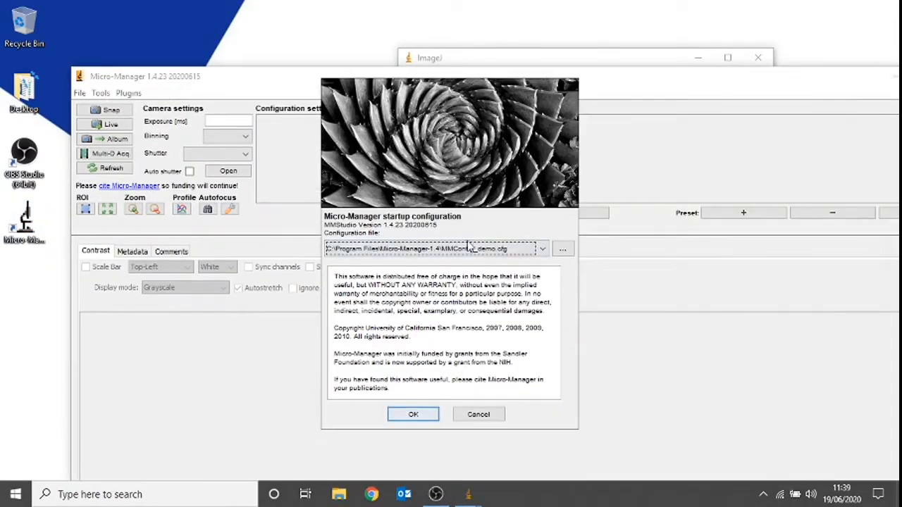
pyautogui.click(413, 415)
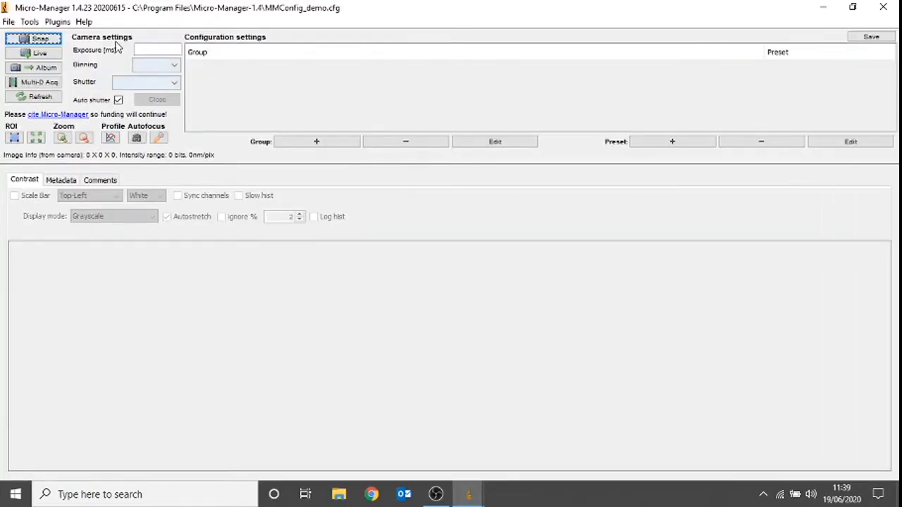
# Start a new hardware configuration in the Hardware Configuration Wizard and proceed to adding devices
pyautogui.click(29, 22)
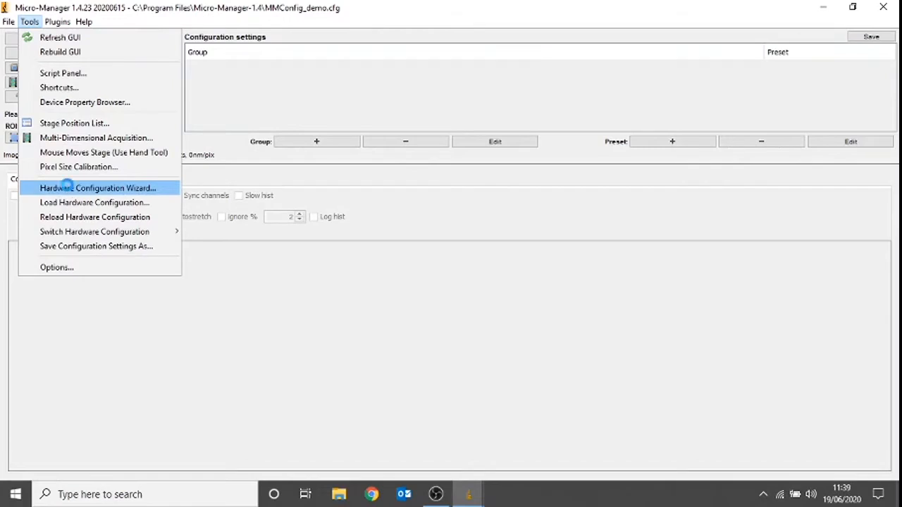
pyautogui.click(68, 188)
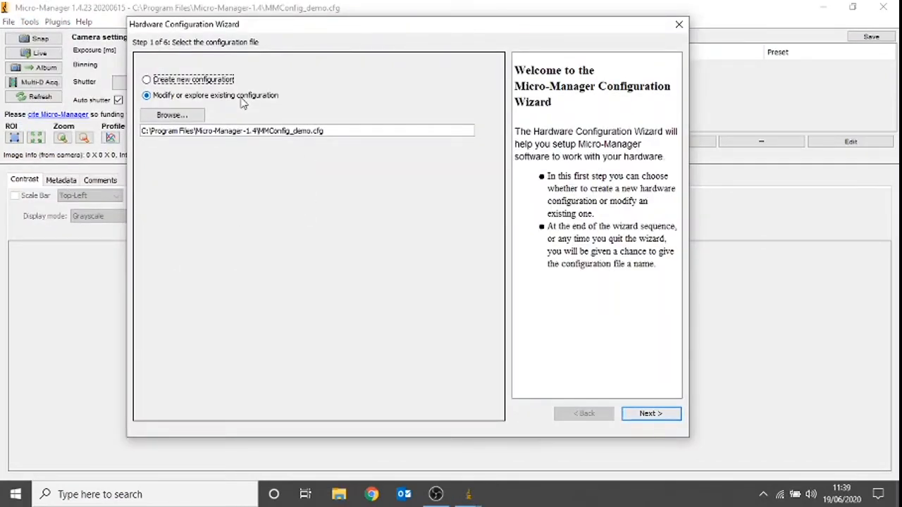
pyautogui.click(210, 81)
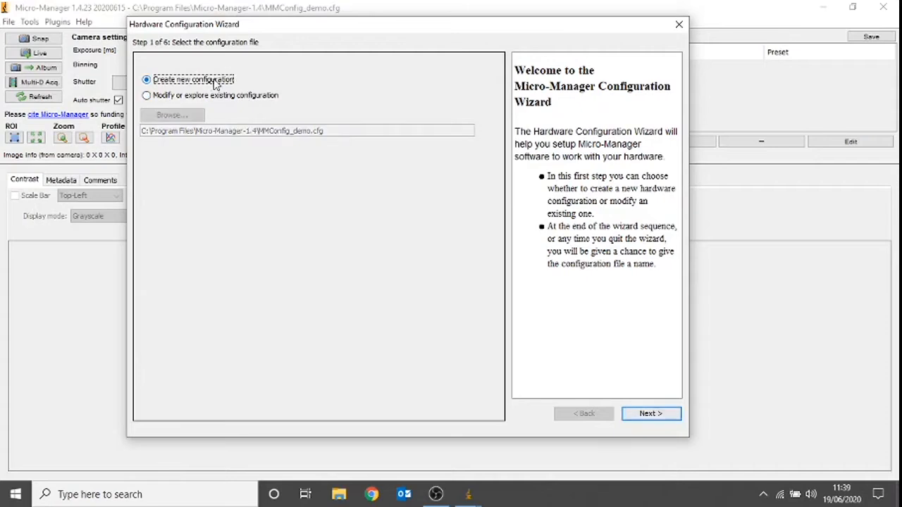
pyautogui.click(650, 414)
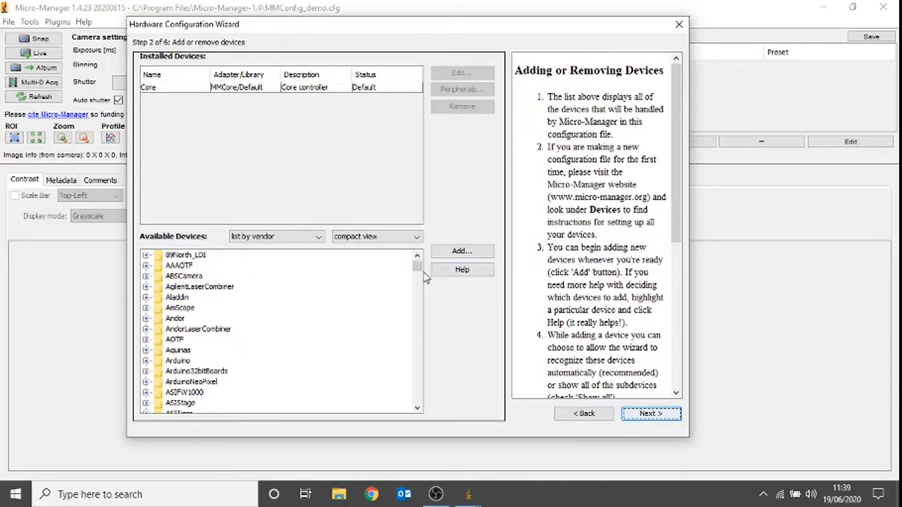
# Find the NI100X vendor among the available devices and start adding its DigitalIO device
pyautogui.moveTo(417, 267); pyautogui.dragTo(420, 320)
pyautogui.click(177, 326)
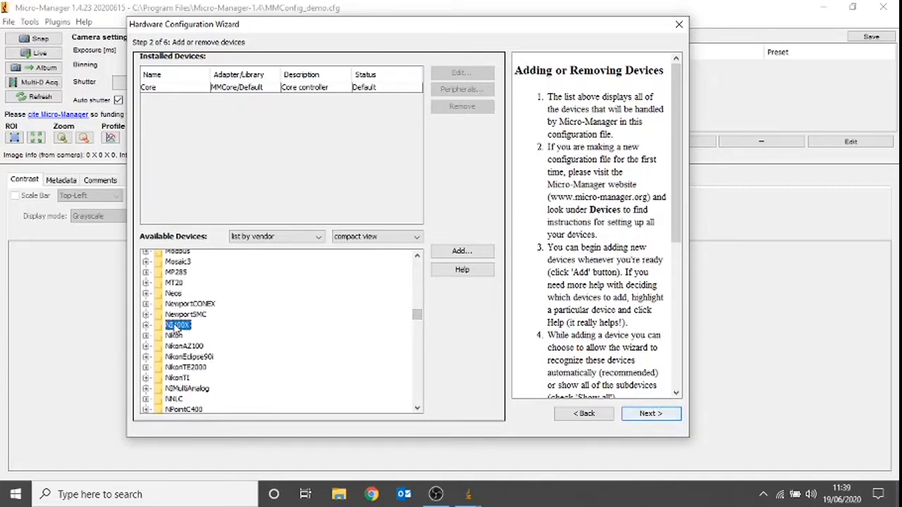
pyautogui.click(146, 327)
pyautogui.click(201, 336)
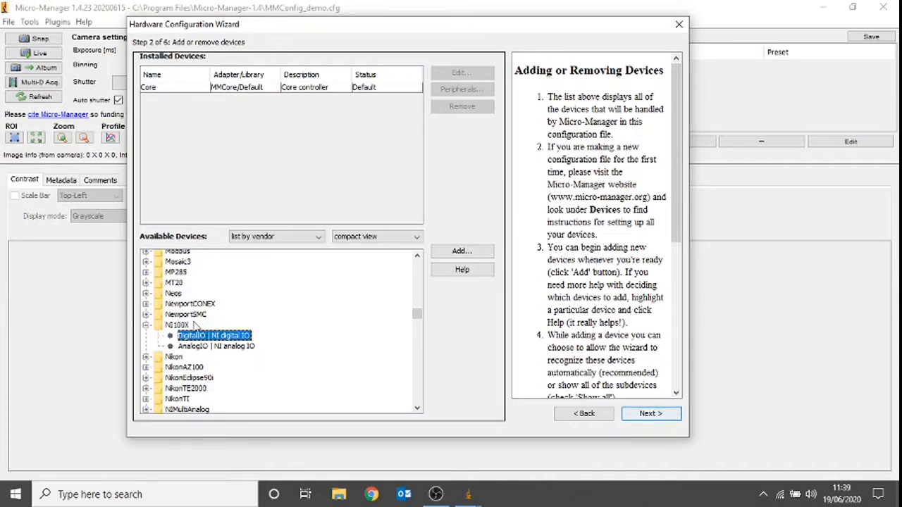
pyautogui.moveTo(417, 314); pyautogui.dragTo(421, 389)
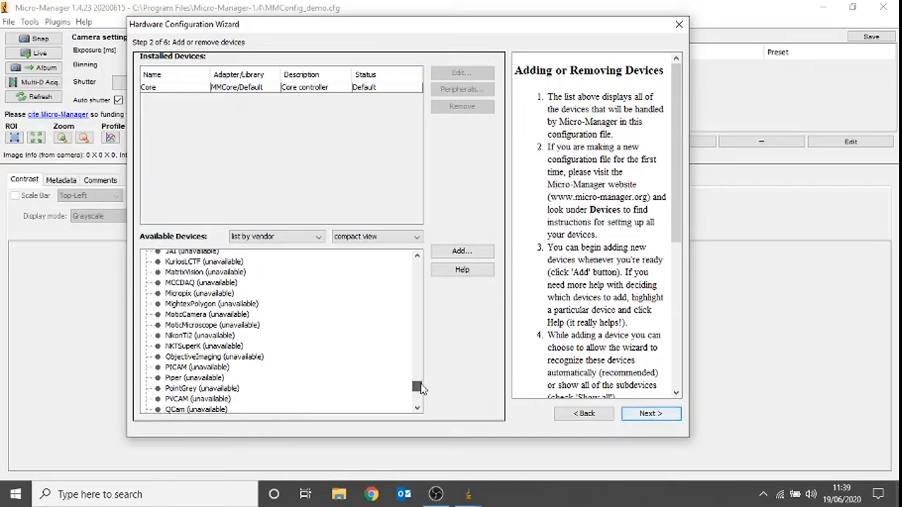
pyautogui.moveTo(420, 389); pyautogui.dragTo(414, 312)
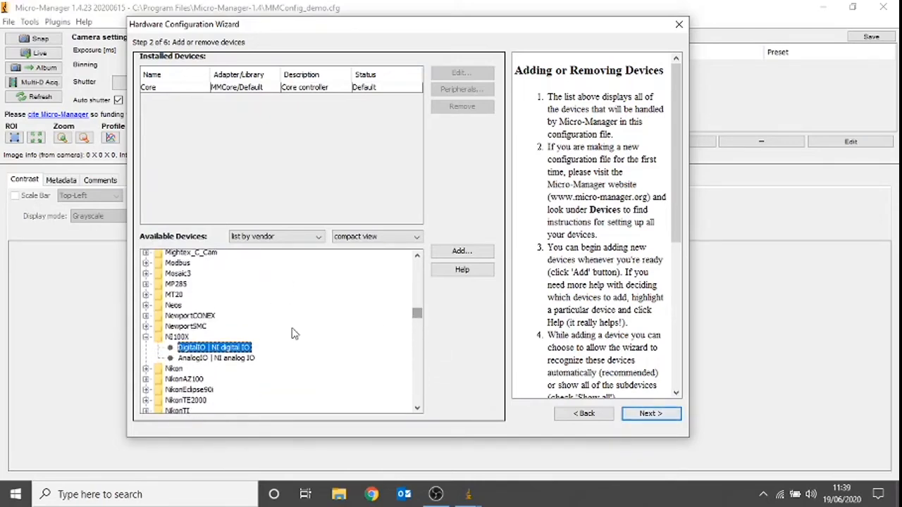
pyautogui.doubleClick(219, 349)
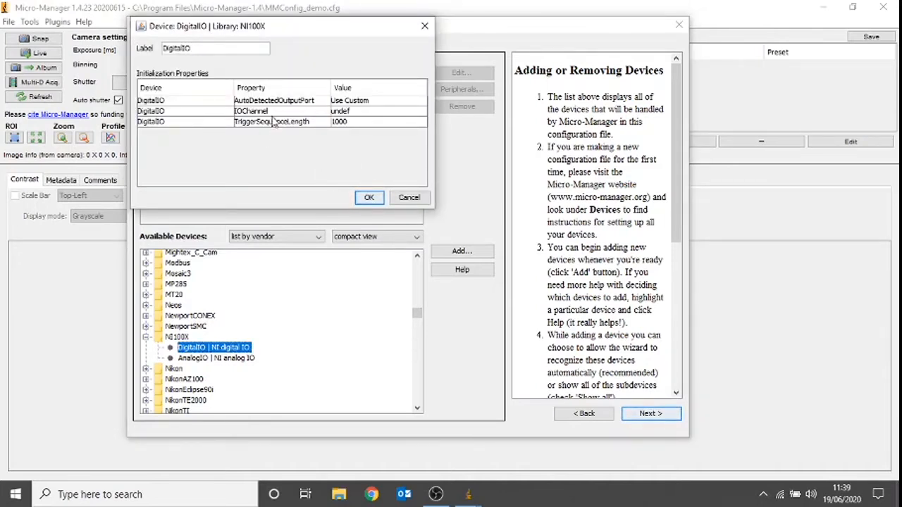
# Set the DigitalIO device's AutoDetectedOutputPort and IOChannel both to Dev2/port1 and add it to the installed devices
pyautogui.click(355, 101)
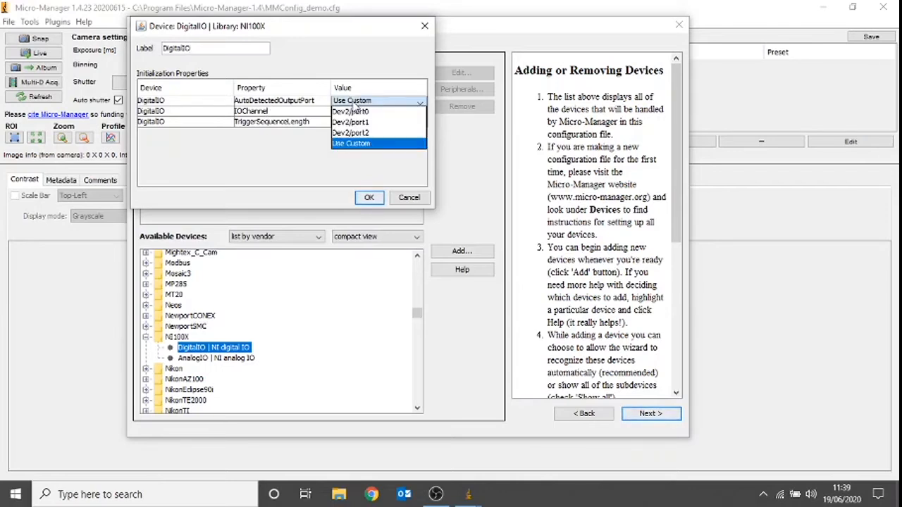
pyautogui.click(385, 125)
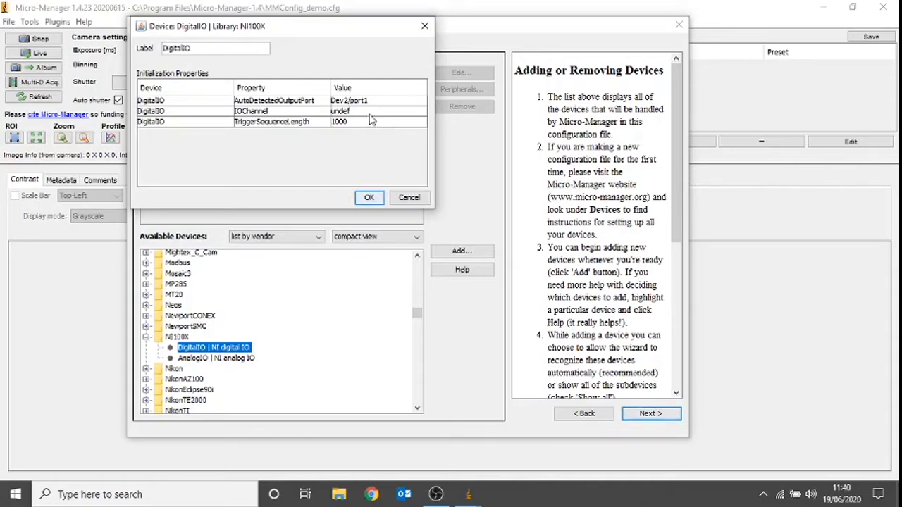
pyautogui.click(354, 112)
pyautogui.doubleClick(352, 112)
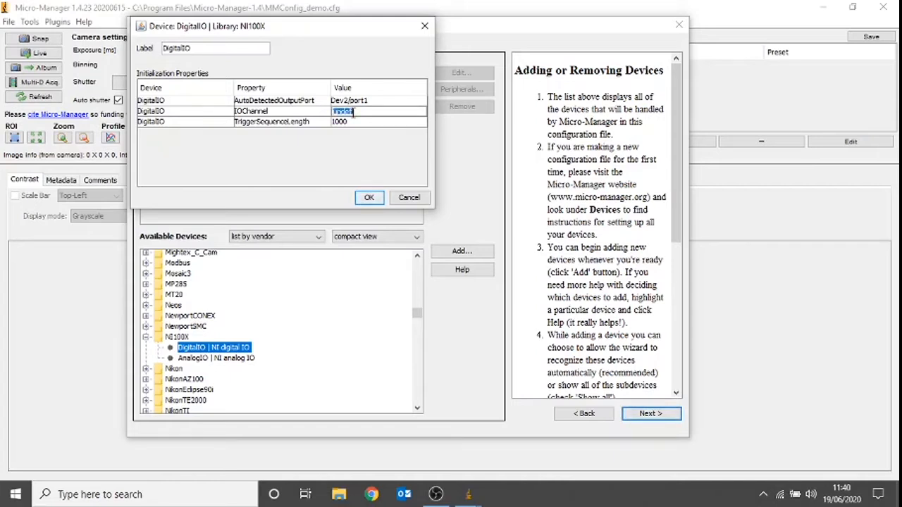
pyautogui.write('DI')
pyautogui.write('ev2/port1')
pyautogui.click(369, 198)
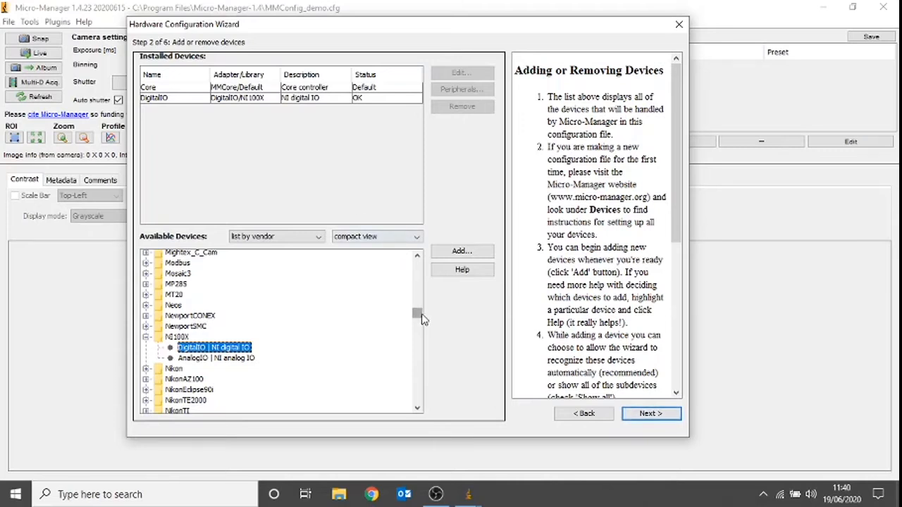
# Add the DemoCamera DHub device with its DCam demo camera peripheral, keeping the default labels and exposure limit
pyautogui.moveTo(417, 313); pyautogui.dragTo(417, 281)
pyautogui.scroll(-1, 287, 331)
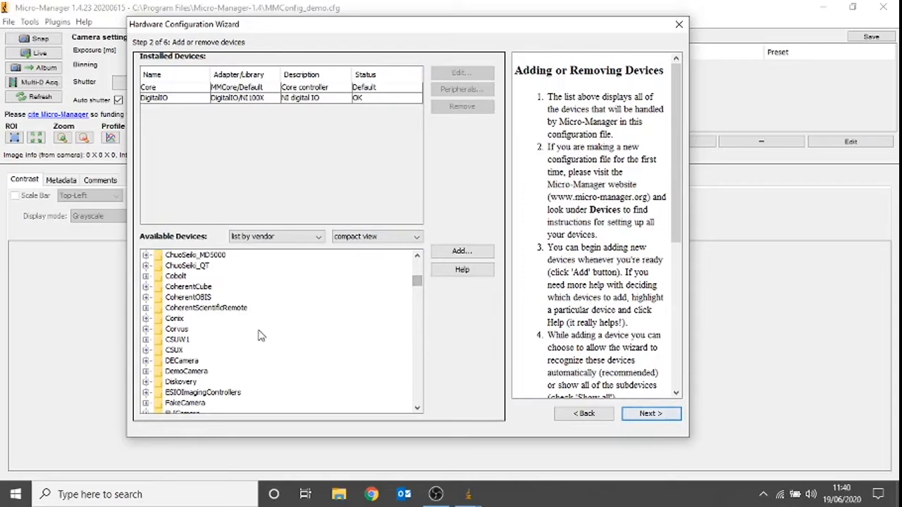
pyautogui.click(146, 372)
pyautogui.doubleClick(191, 384)
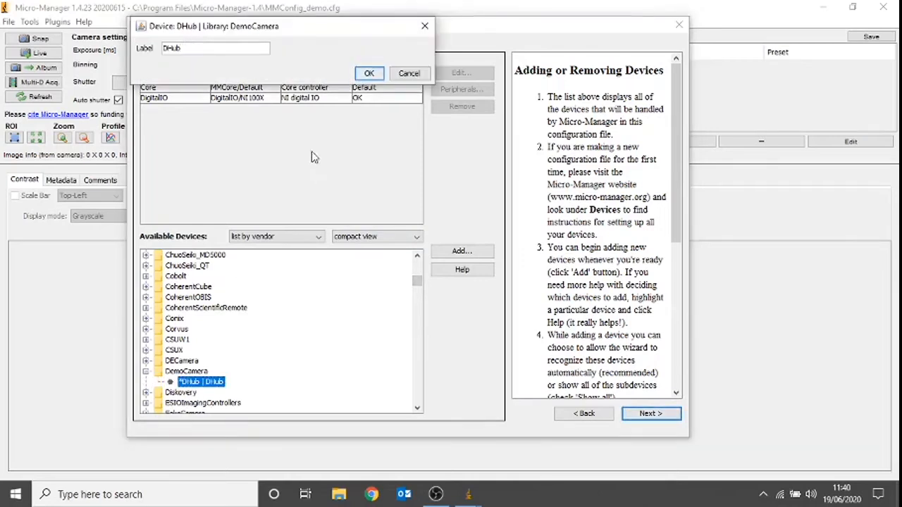
pyautogui.click(370, 74)
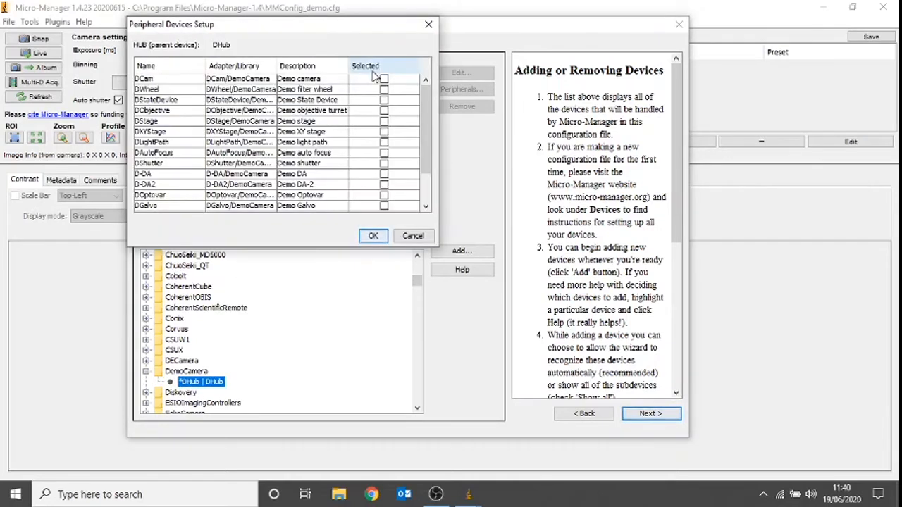
pyautogui.click(310, 79)
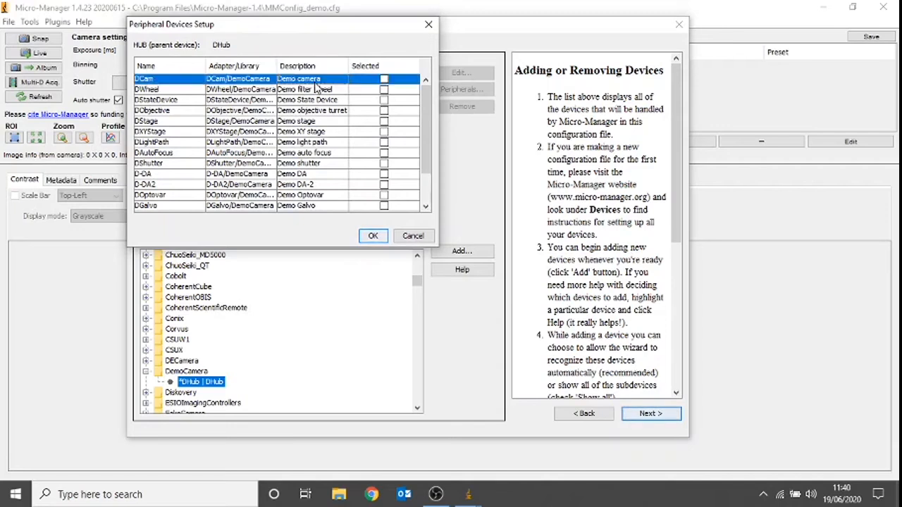
pyautogui.click(384, 79)
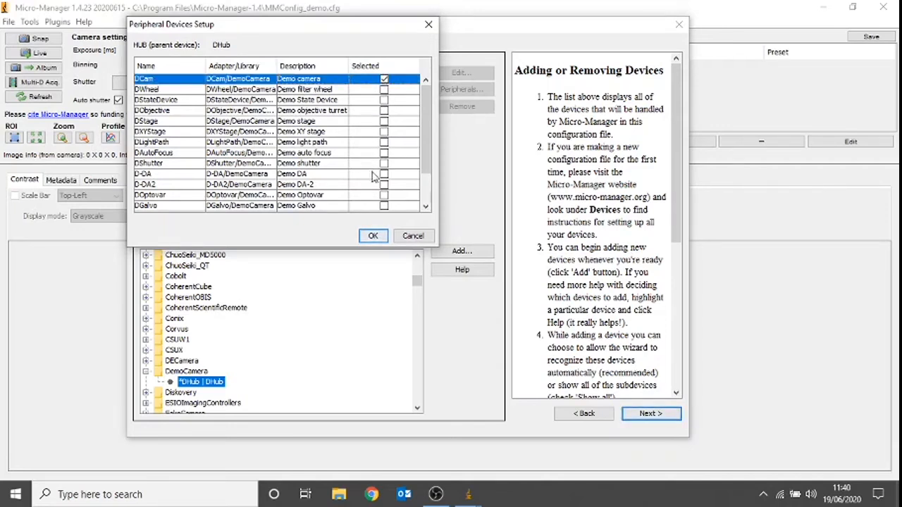
pyautogui.click(373, 236)
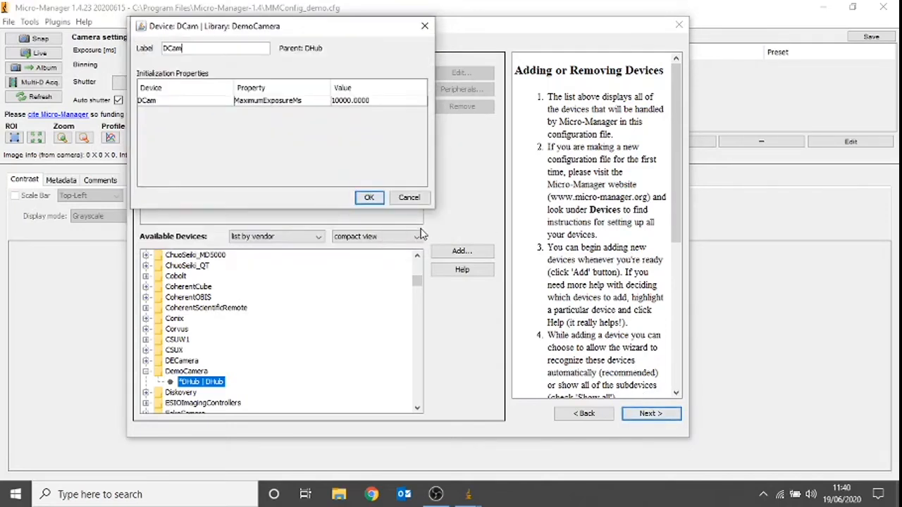
pyautogui.click(370, 198)
# Finish device selection and accept the default roles, delays and remaining wizard settings up to the save page
pyautogui.click(641, 413)
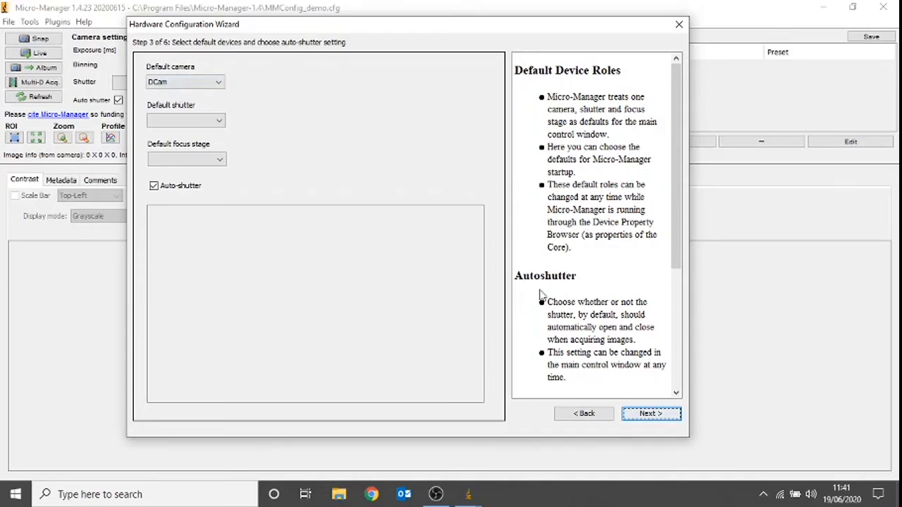
pyautogui.click(647, 416)
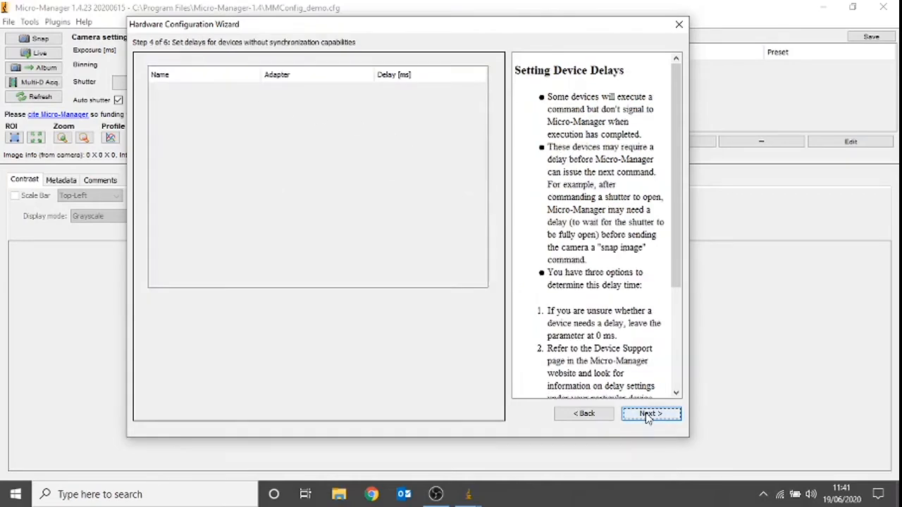
pyautogui.click(647, 414)
pyautogui.click(648, 414)
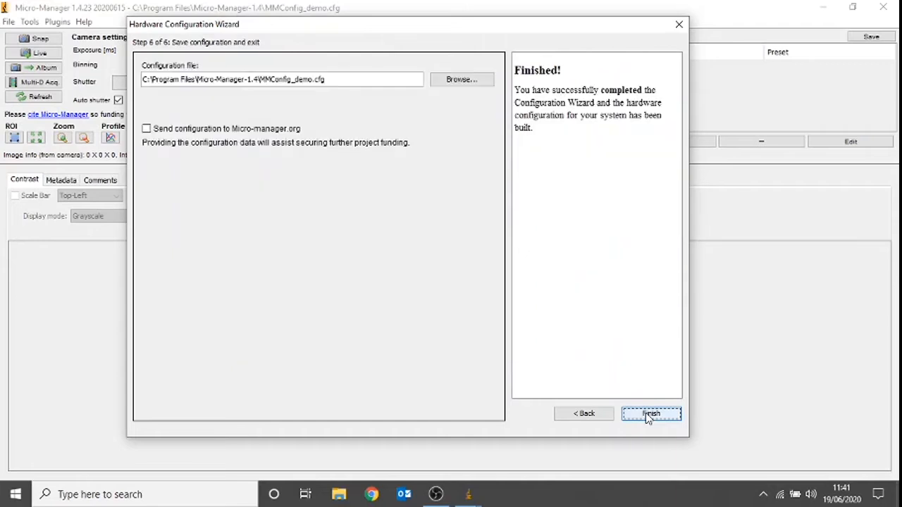
# Save the hardware configuration as pE-6501_demo.cfg in the Micro-Manager-1.4 folder and finish the wizard
pyautogui.click(266, 78)
pyautogui.click(287, 81)
pyautogui.moveTo(266, 83); pyautogui.dragTo(374, 84)
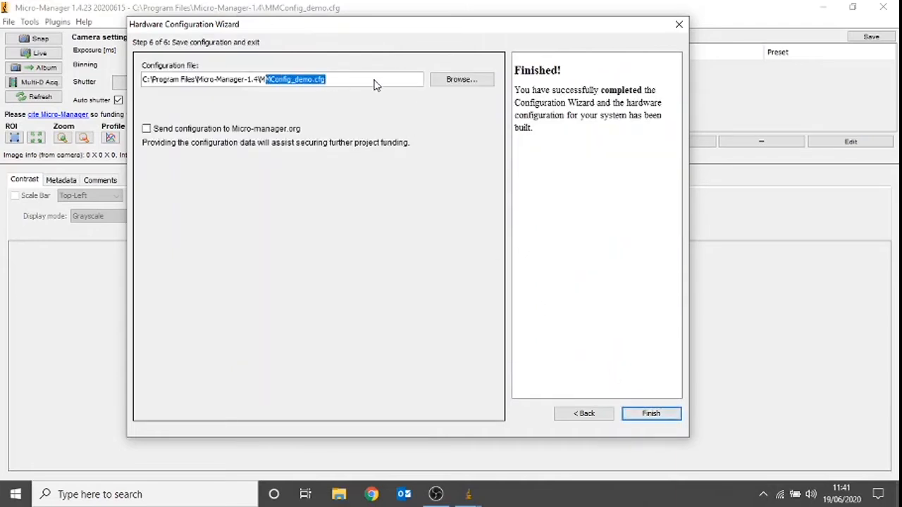
pyautogui.click(374, 85)
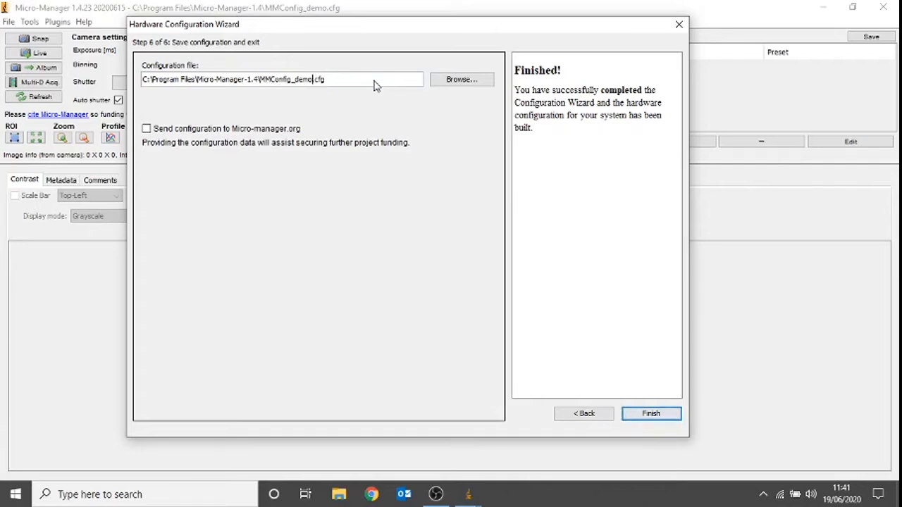
pyautogui.hotkey('ctrl', 'shift', 'Left')
pyautogui.write('pE-6501')
pyautogui.click(638, 415)
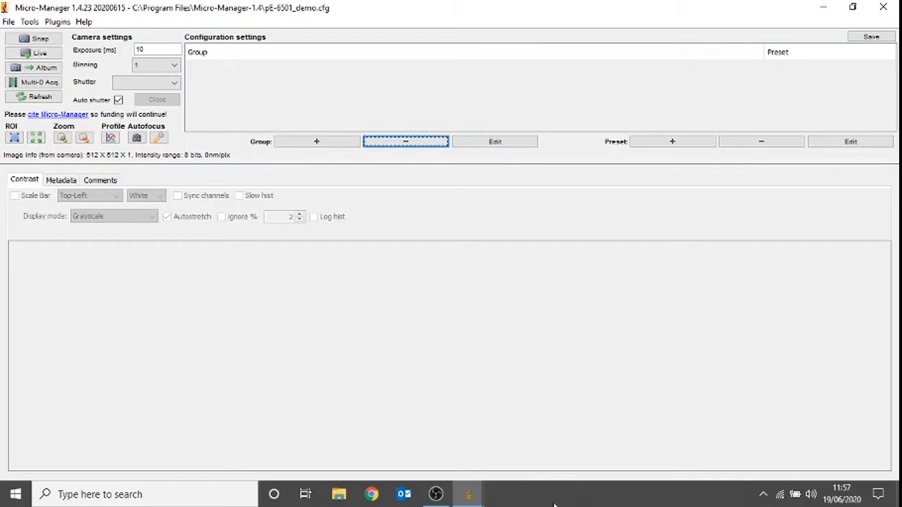
# Create a configuration group named pE-300ultra that uses the DigitalIO-Label property
pyautogui.click(331, 146)
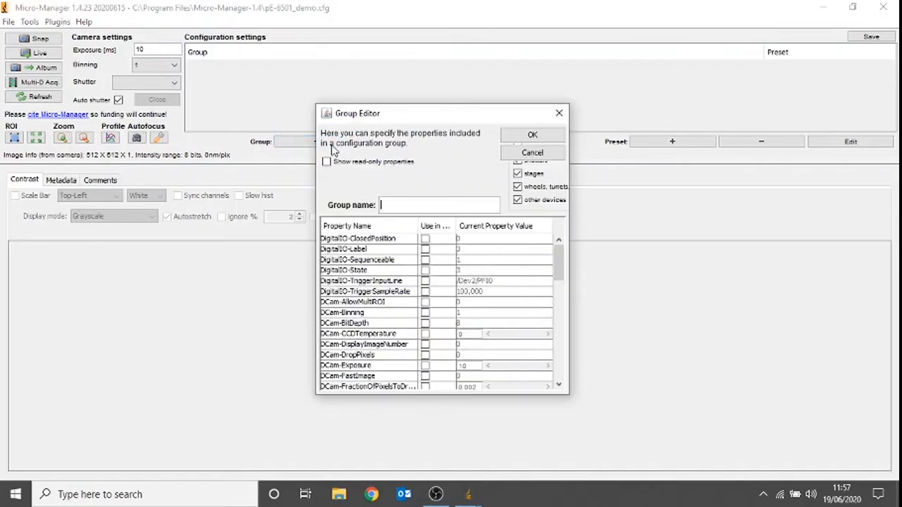
pyautogui.click(425, 251)
pyautogui.click(438, 205)
pyautogui.write('pE-300ultra')
pyautogui.click(522, 135)
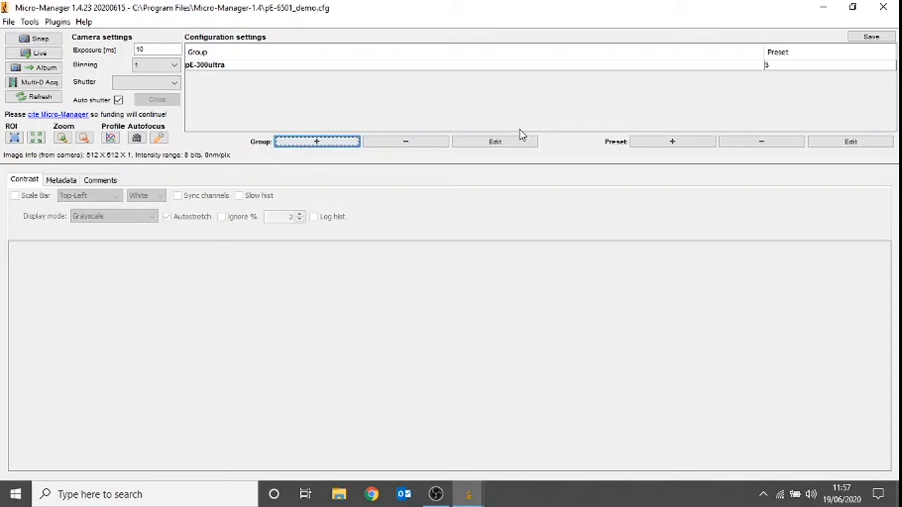
# Select preset 1 of the pE-300ultra group and rename it DAPI
pyautogui.click(515, 68)
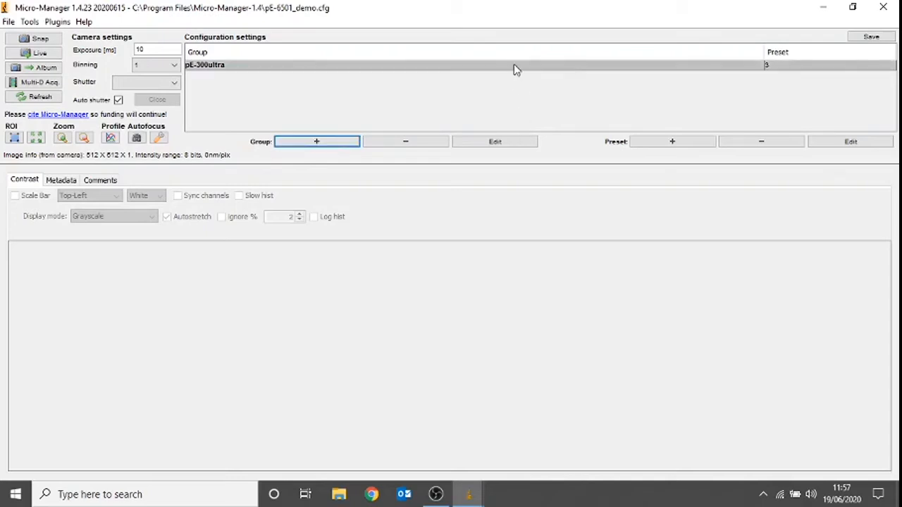
pyautogui.click(775, 67)
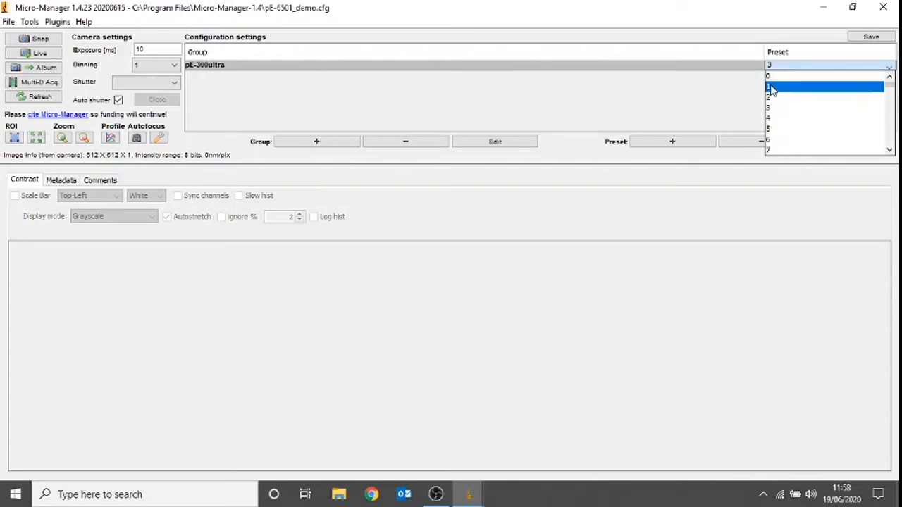
pyautogui.click(772, 87)
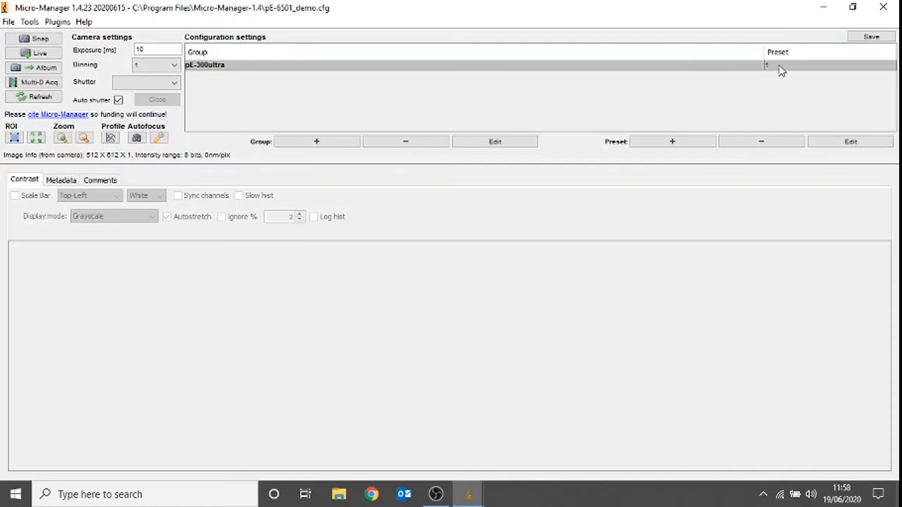
pyautogui.click(780, 68)
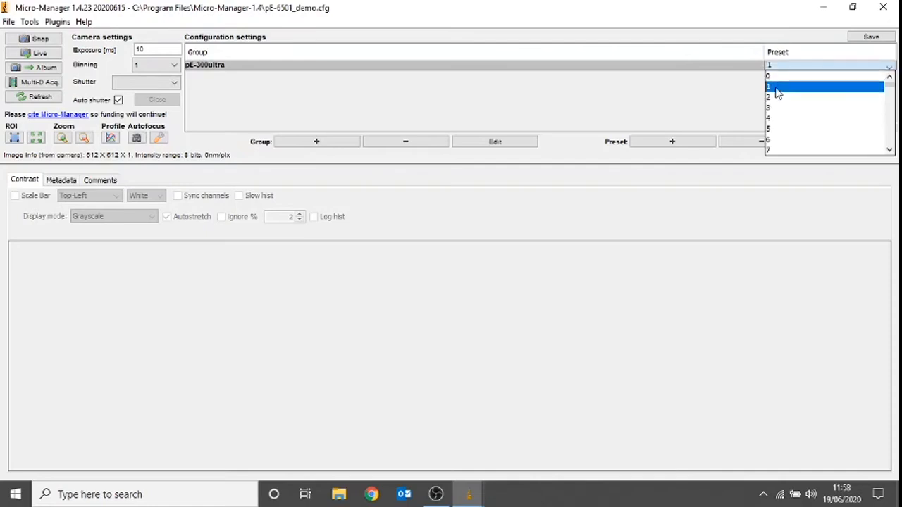
pyautogui.click(778, 91)
pyautogui.click(779, 68)
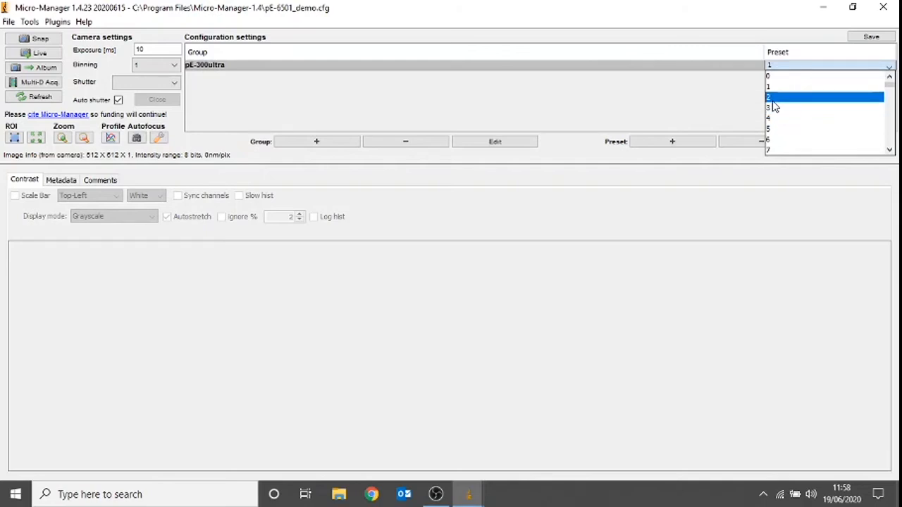
pyautogui.click(771, 86)
pyautogui.click(837, 141)
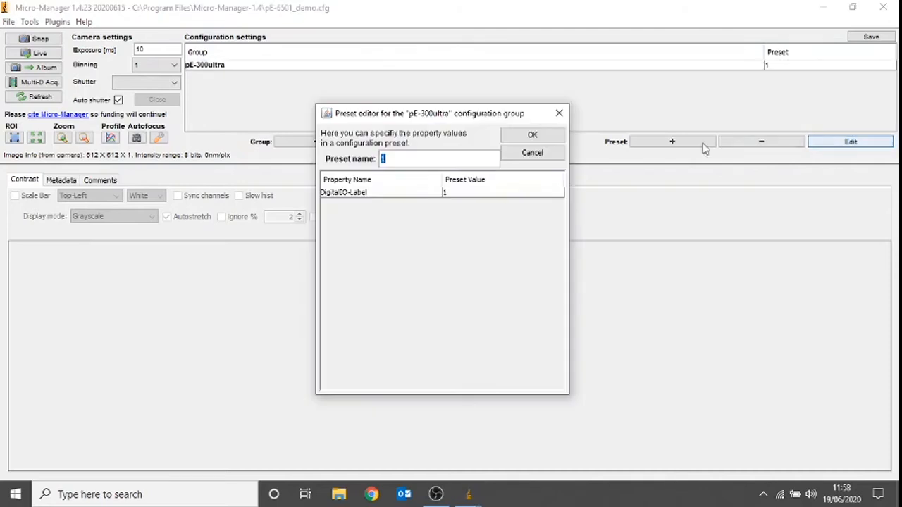
pyautogui.write('DAPI')
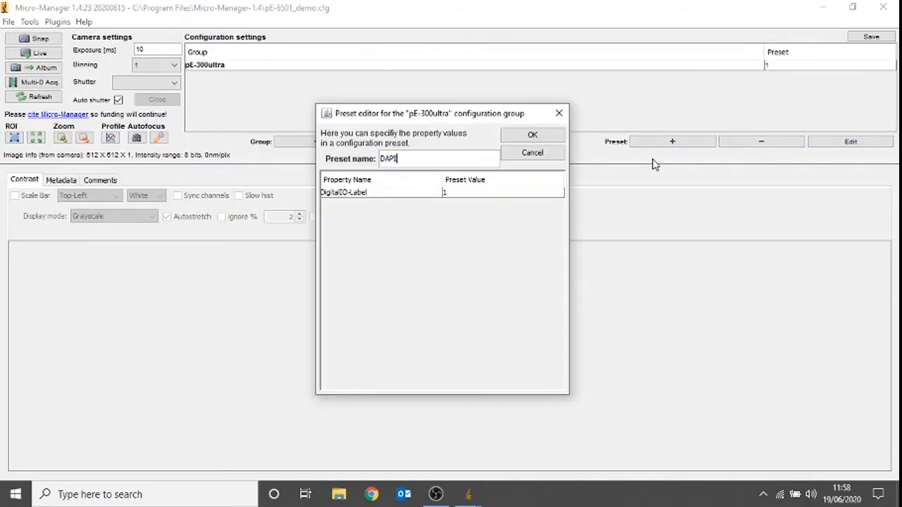
pyautogui.click(546, 137)
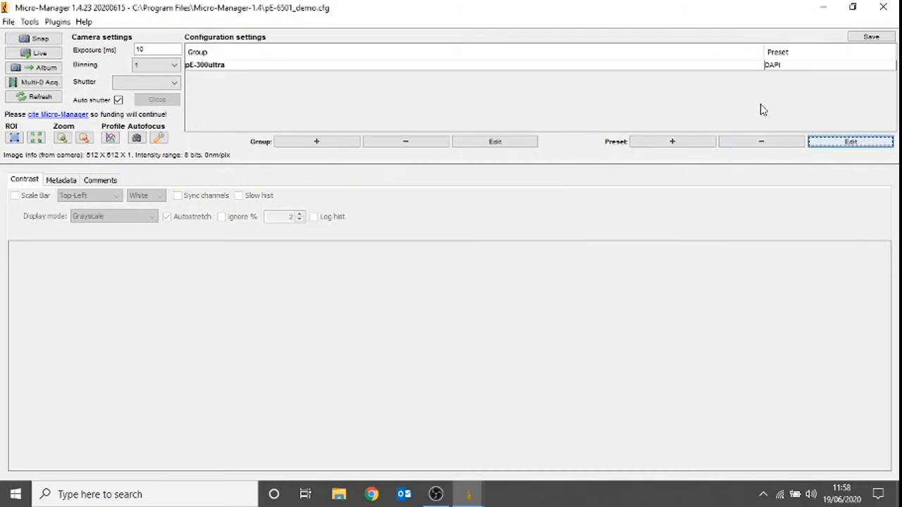
# Switch the pE-300ultra group to preset 2 and rename that preset GFP
pyautogui.click(782, 67)
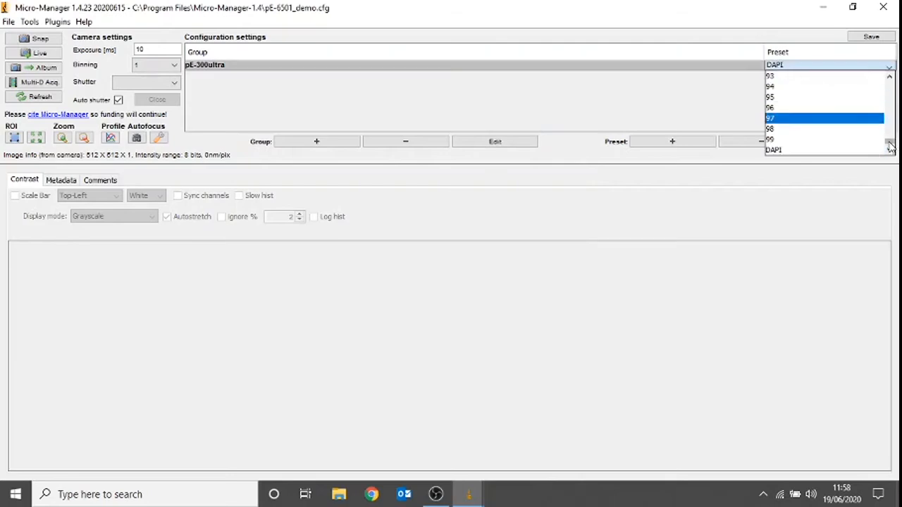
pyautogui.moveTo(890, 146); pyautogui.dragTo(890, 108)
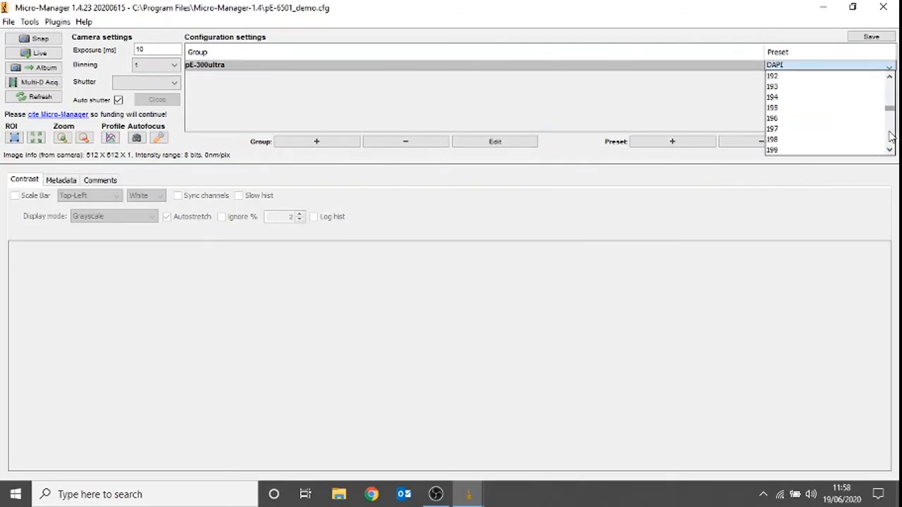
pyautogui.scroll(-2, 887, 130)
pyautogui.click(792, 90)
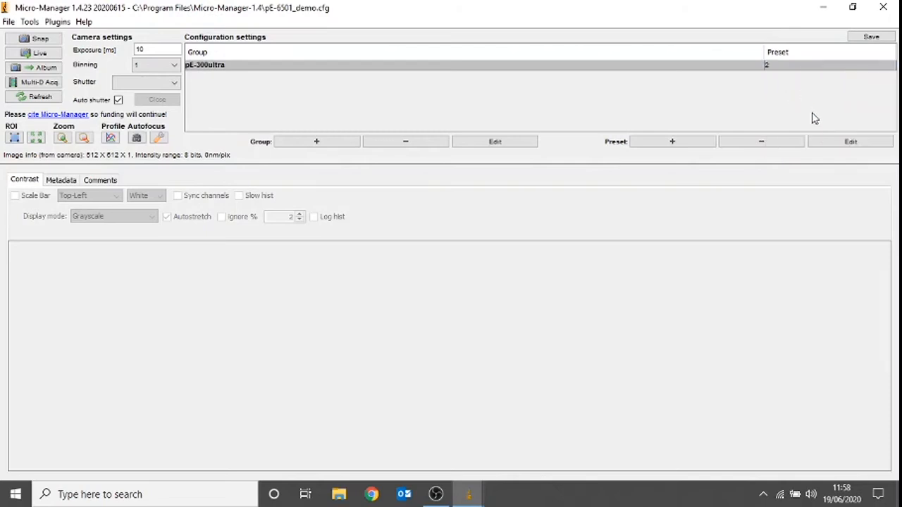
pyautogui.click(839, 142)
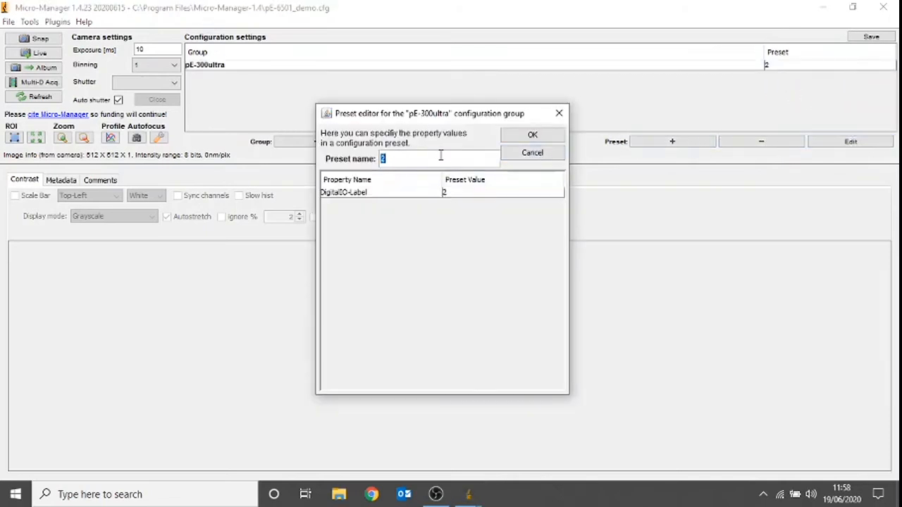
pyautogui.write('GFP')
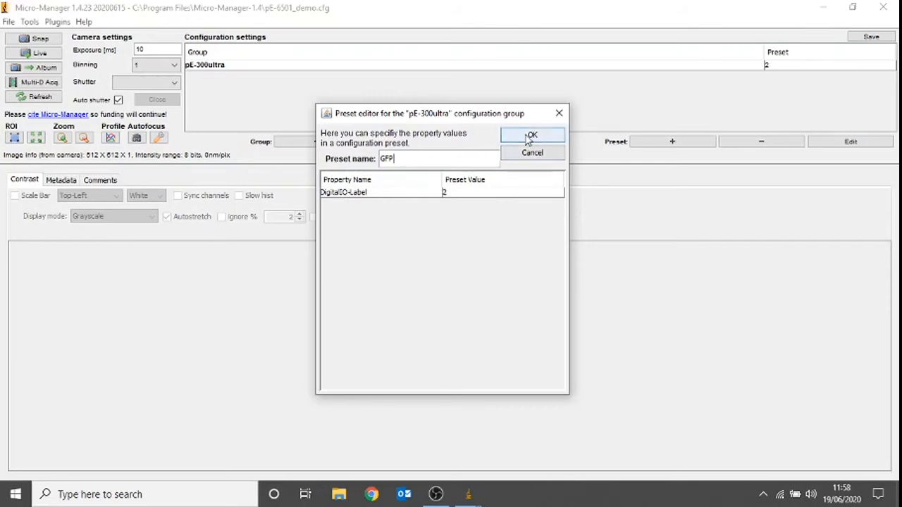
pyautogui.click(530, 135)
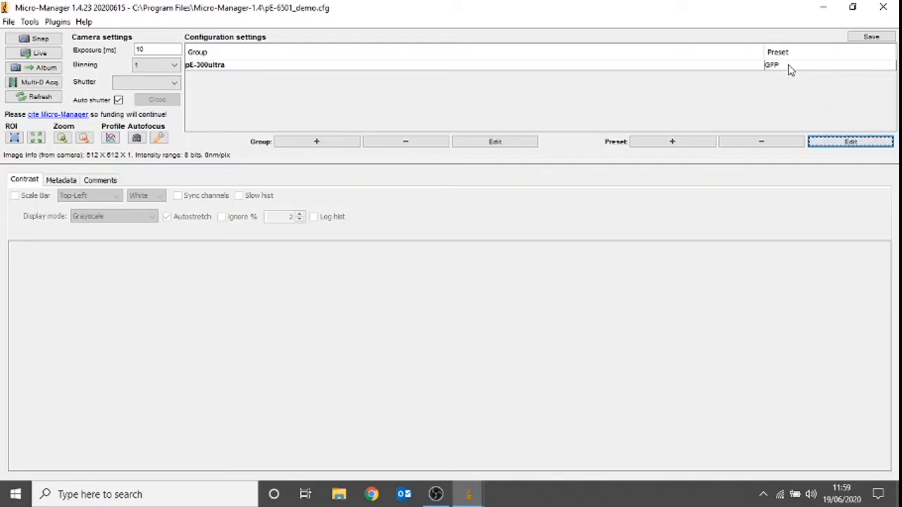
# Switch the pE-300ultra group to preset 3 and rename that preset "DAPI and GFP"
pyautogui.click(790, 68)
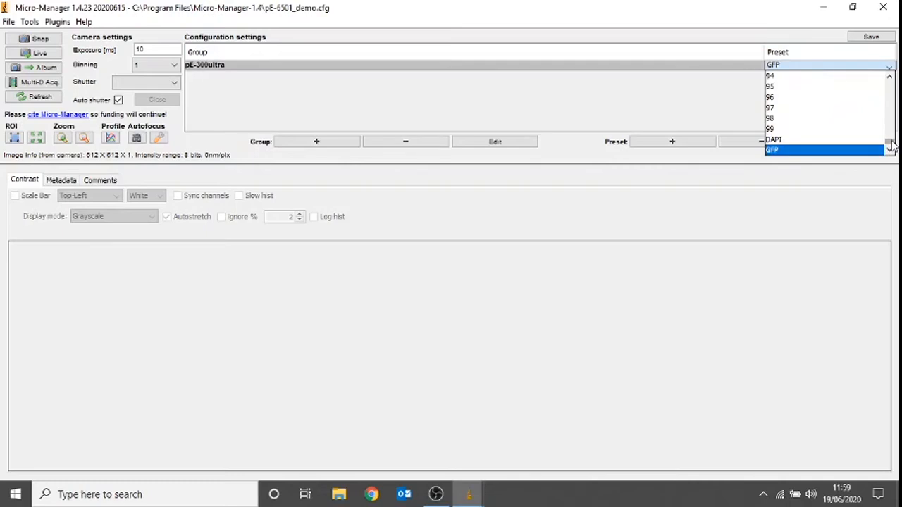
pyautogui.moveTo(889, 141); pyautogui.dragTo(895, 116)
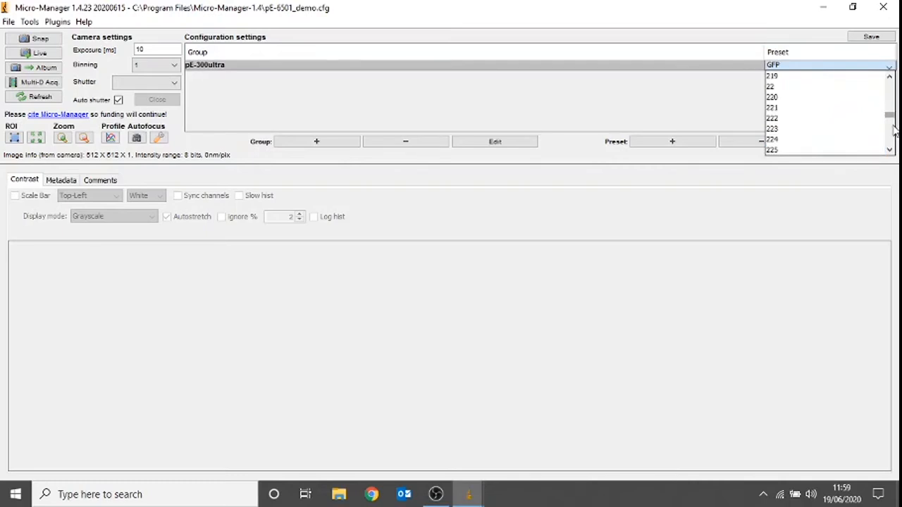
pyautogui.click(892, 131)
pyautogui.click(892, 135)
pyautogui.click(892, 136)
pyautogui.click(893, 135)
pyautogui.click(893, 135)
pyautogui.click(893, 135)
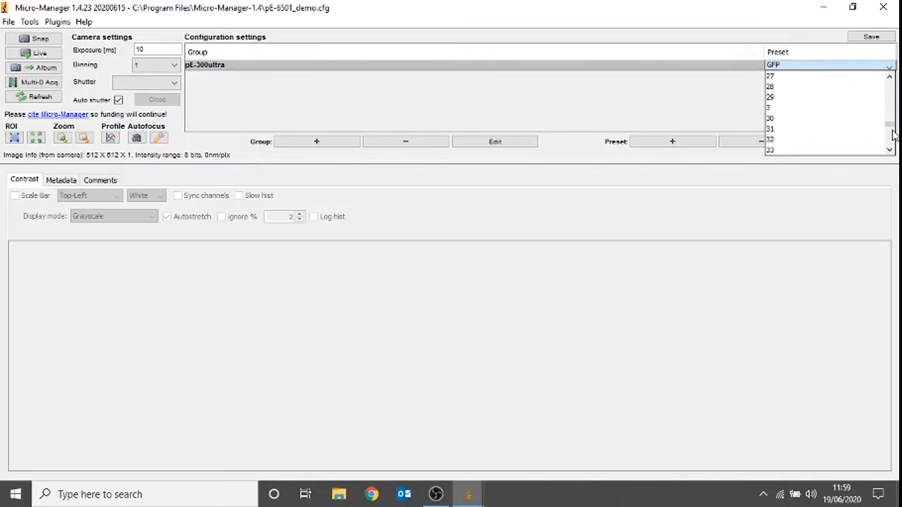
pyautogui.click(893, 136)
pyautogui.click(889, 88)
pyautogui.click(822, 110)
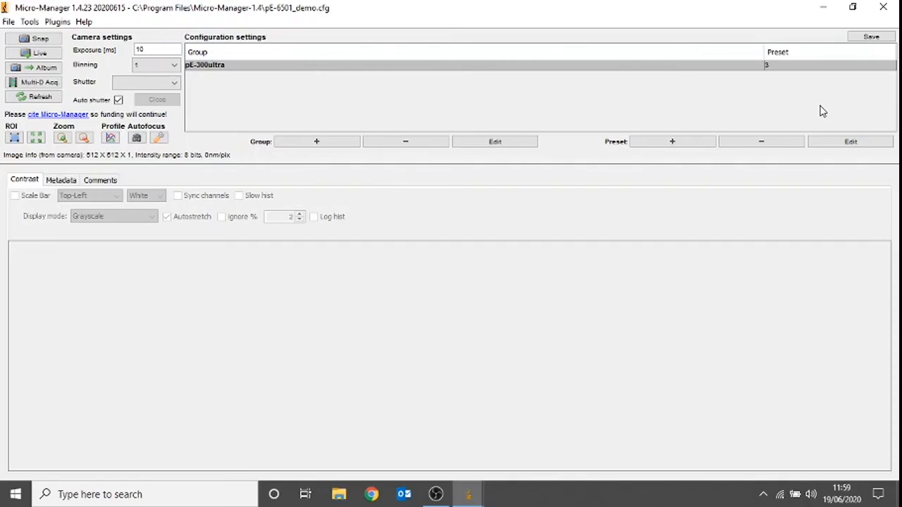
pyautogui.click(829, 142)
pyautogui.write('DA')
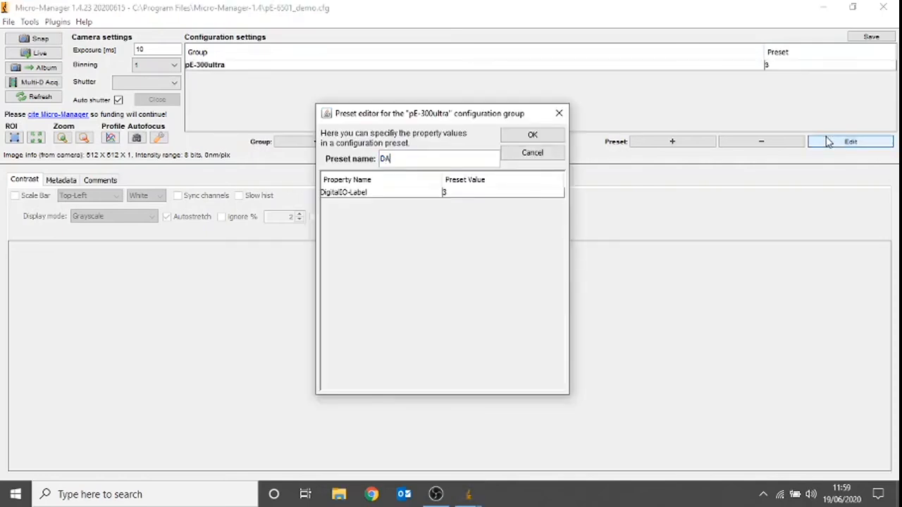
pyautogui.write('PI and GFP')
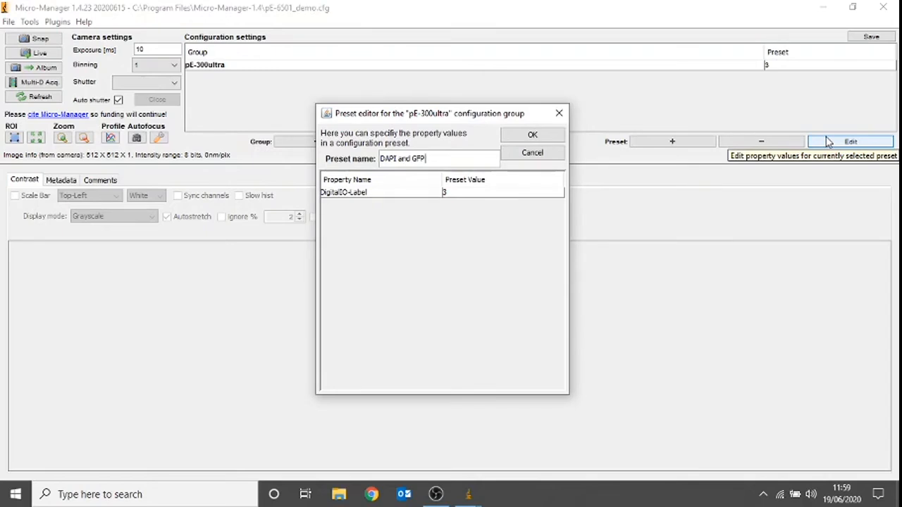
pyautogui.click(533, 135)
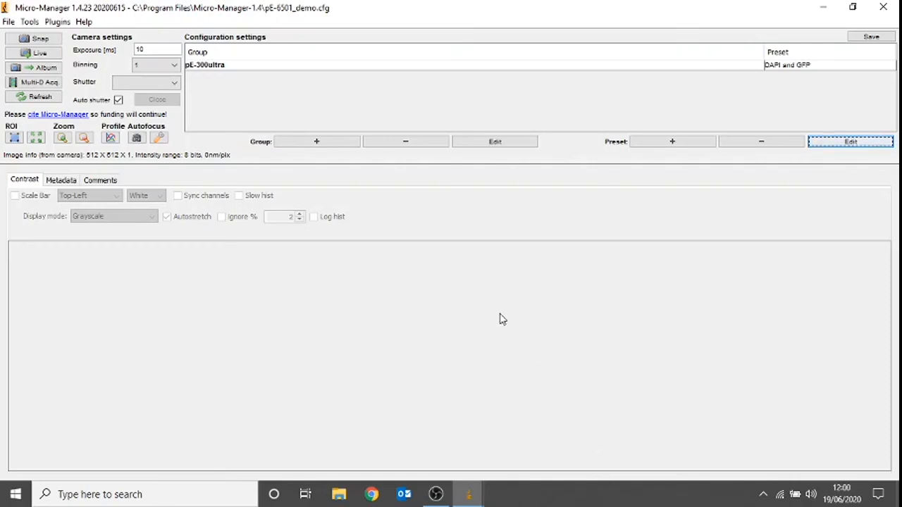
# Open the Multi-Dimensional Acquisition settings, choose pE-300ultra as the channel group and add two channels
pyautogui.click(51, 85)
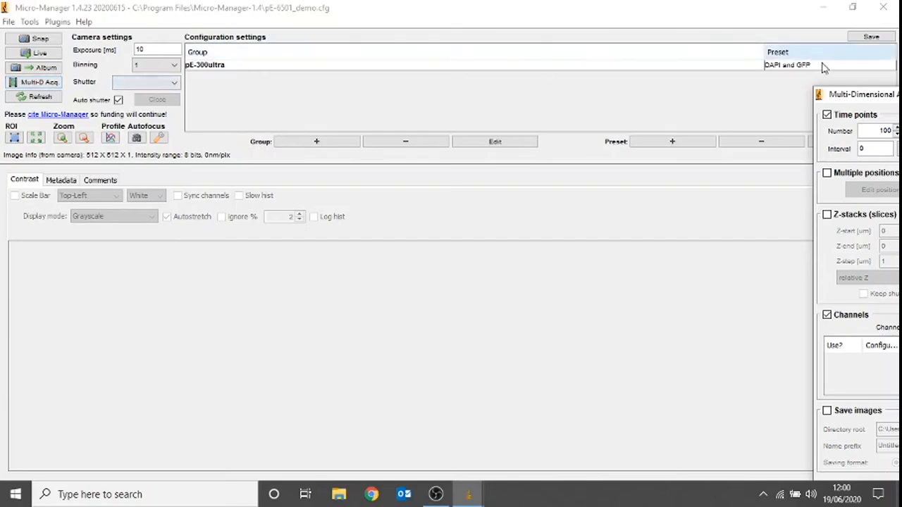
pyautogui.moveTo(845, 95); pyautogui.dragTo(231, 23)
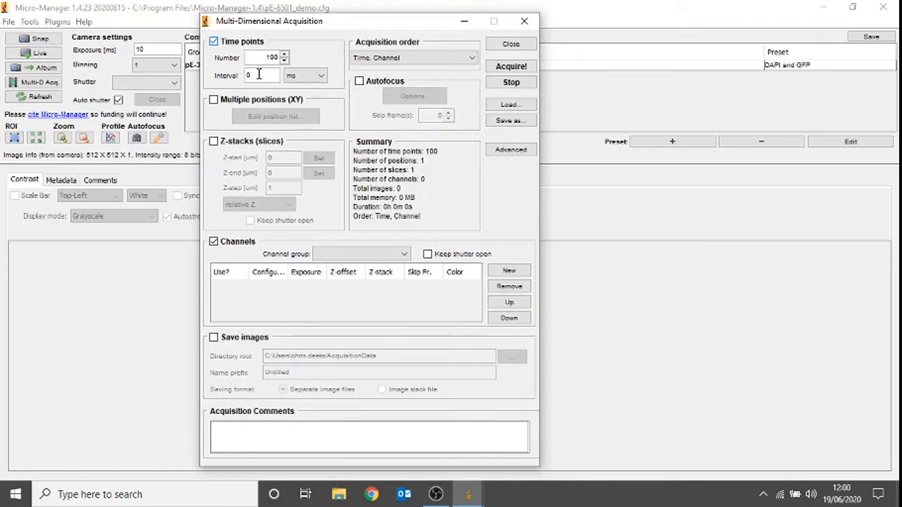
pyautogui.click(326, 257)
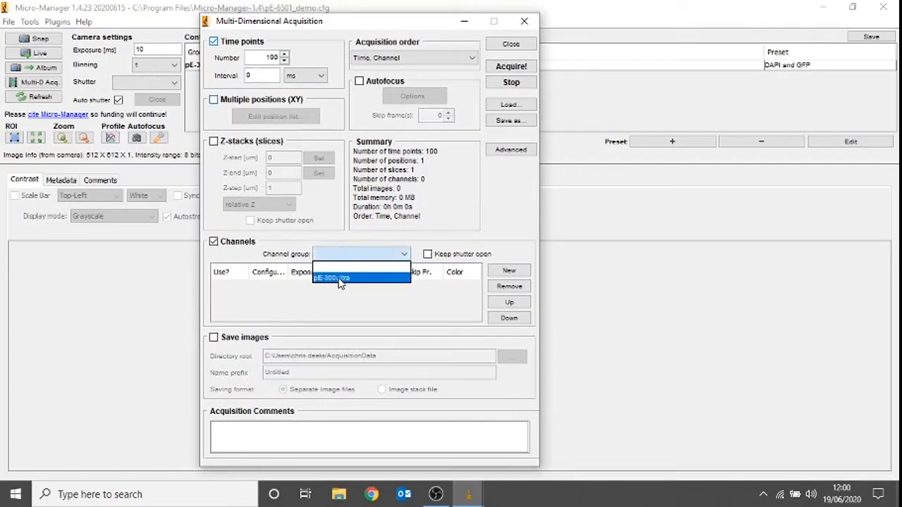
pyautogui.click(369, 280)
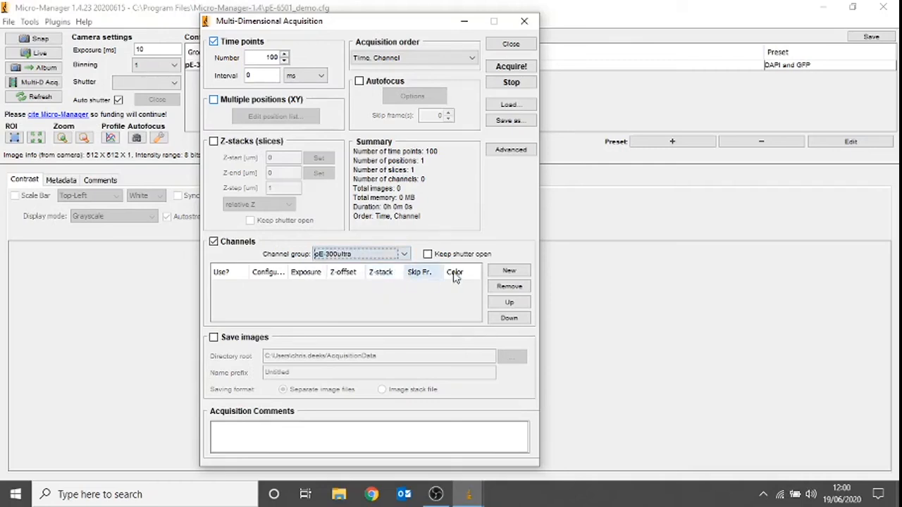
pyautogui.click(507, 272)
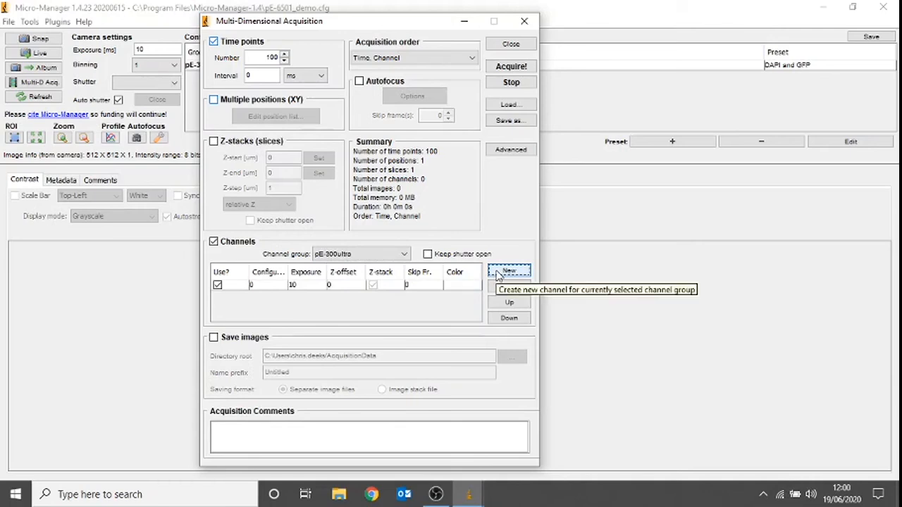
pyautogui.click(507, 273)
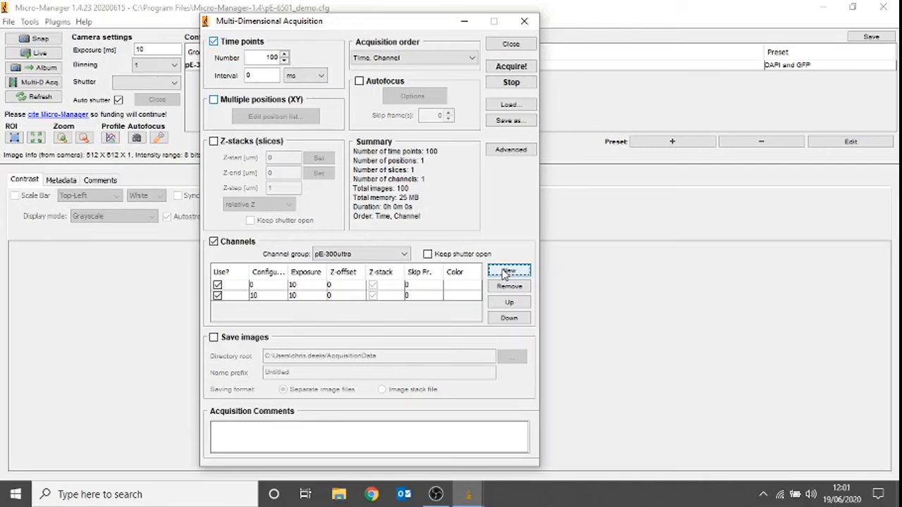
# Assign the DAPI preset to the first acquisition channel and the GFP preset to the second
pyautogui.click(266, 288)
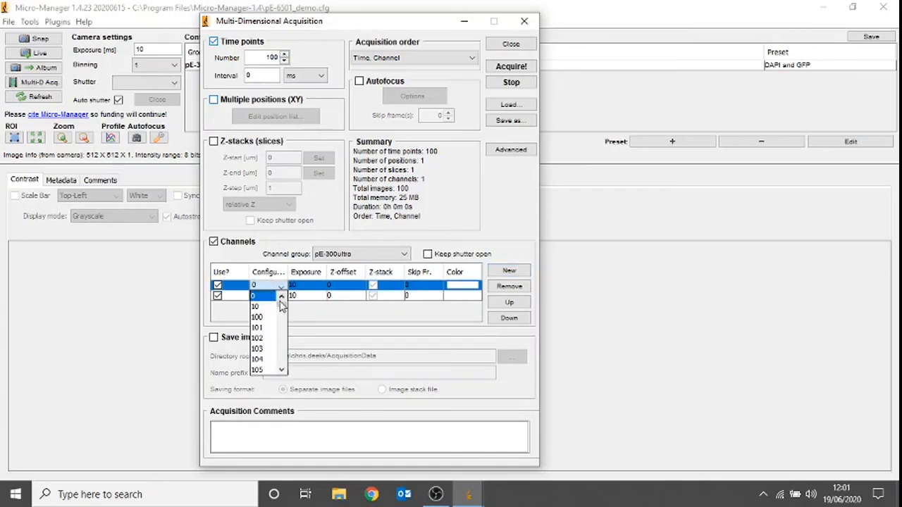
pyautogui.moveTo(282, 311); pyautogui.dragTo(282, 346)
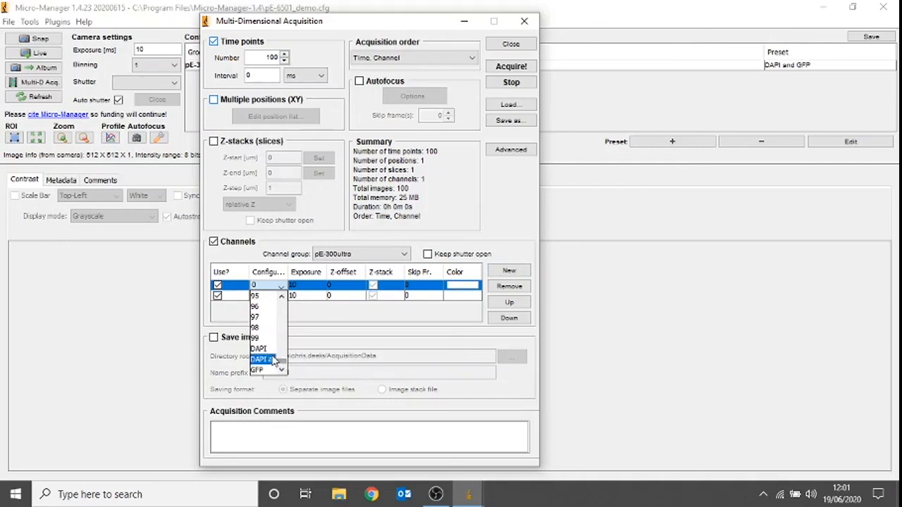
pyautogui.click(260, 349)
pyautogui.click(274, 303)
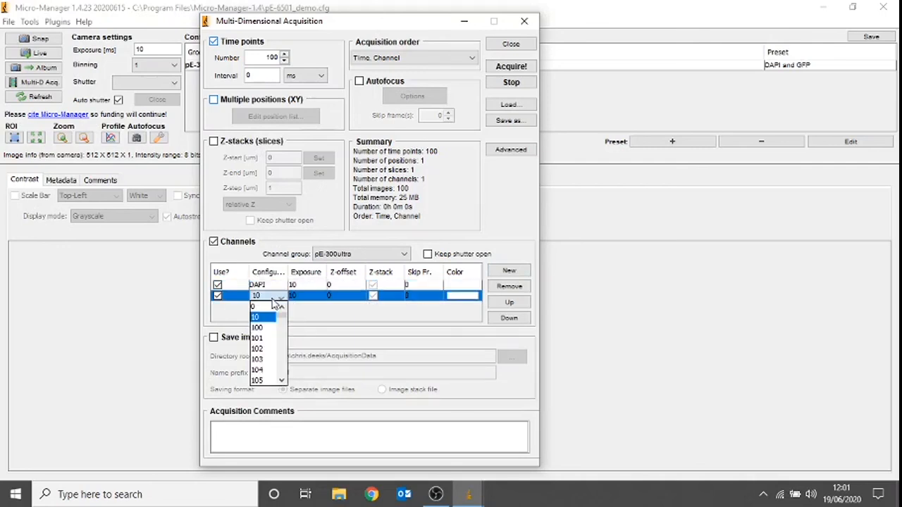
pyautogui.moveTo(281, 314); pyautogui.dragTo(287, 386)
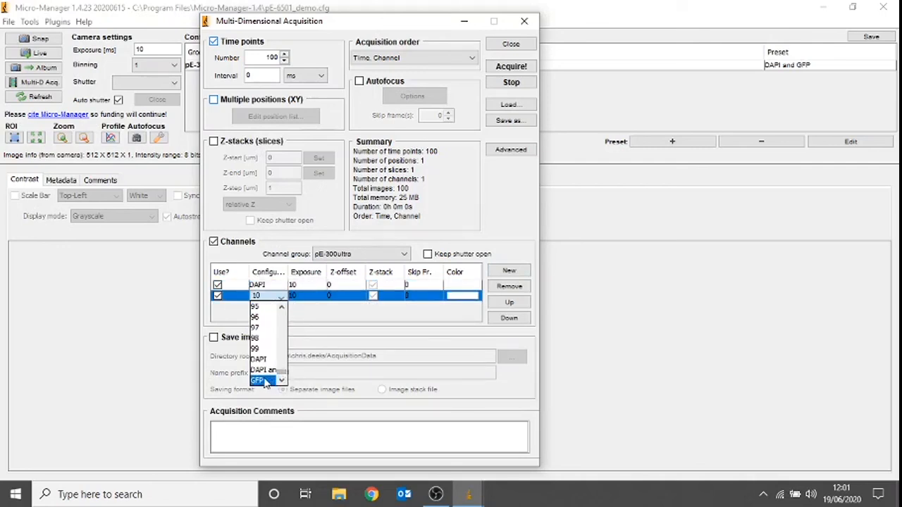
pyautogui.click(259, 380)
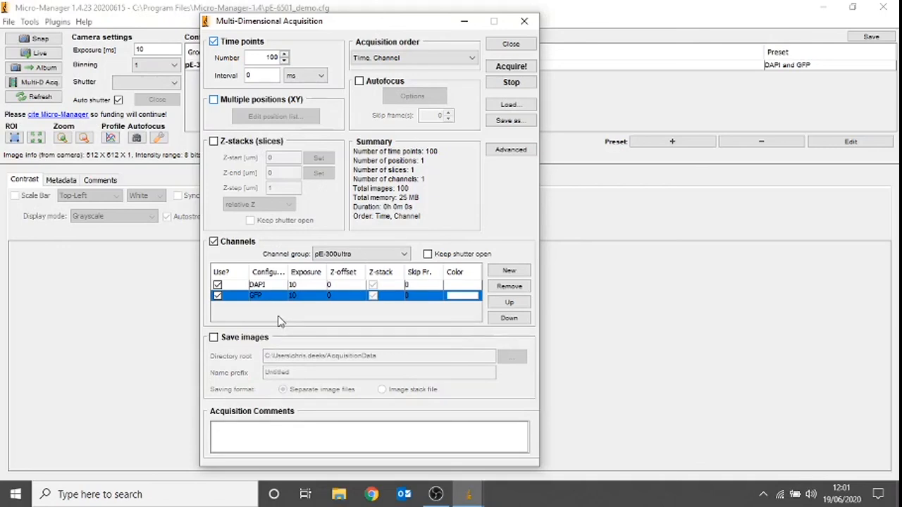
# Run the multi-dimensional acquisition with the DAPI and GFP channels, and start closing the acquired image window
pyautogui.doubleClick(303, 284)
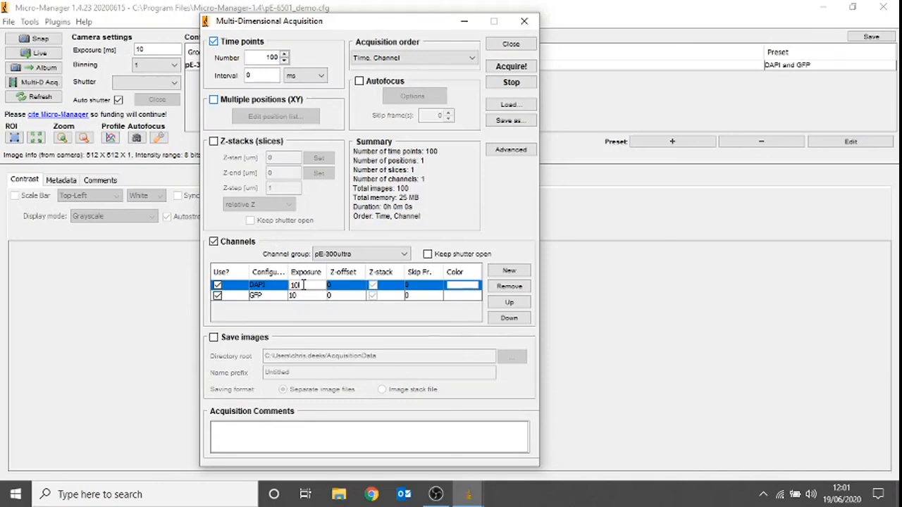
pyautogui.click(509, 68)
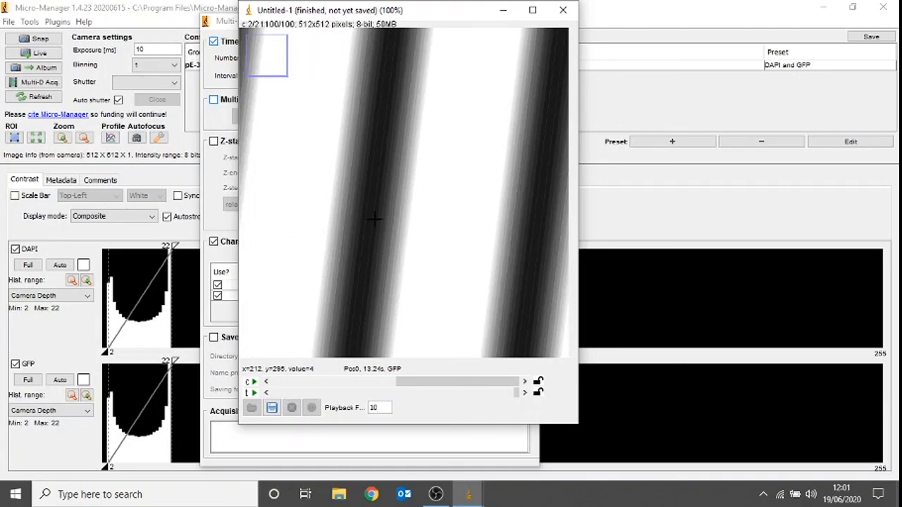
pyautogui.moveTo(395, 17); pyautogui.dragTo(408, 59)
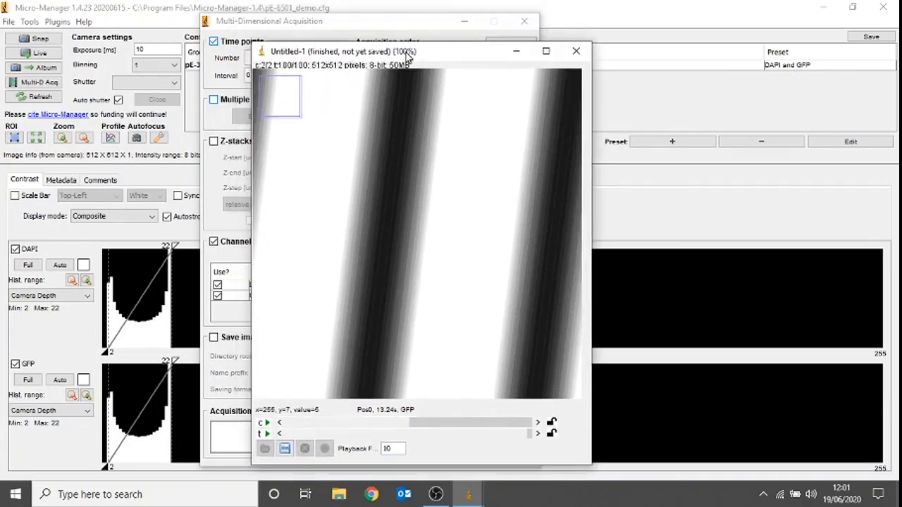
pyautogui.click(567, 53)
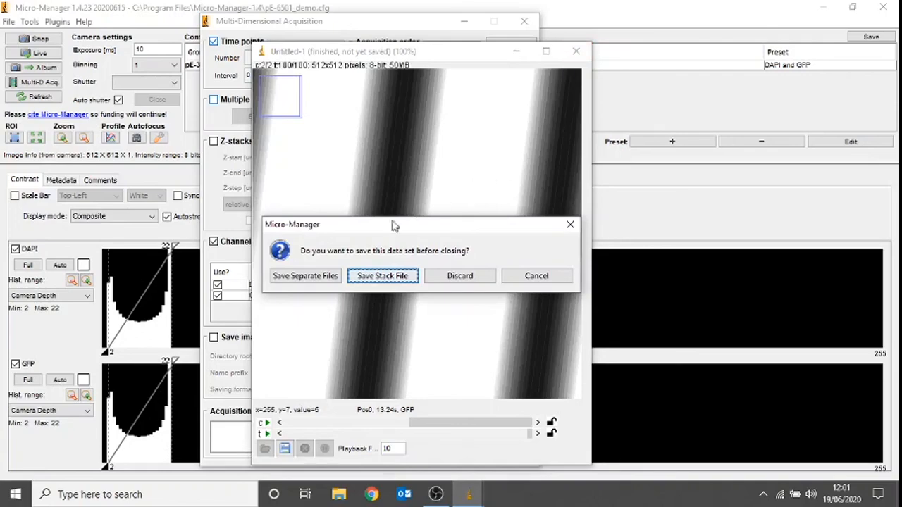